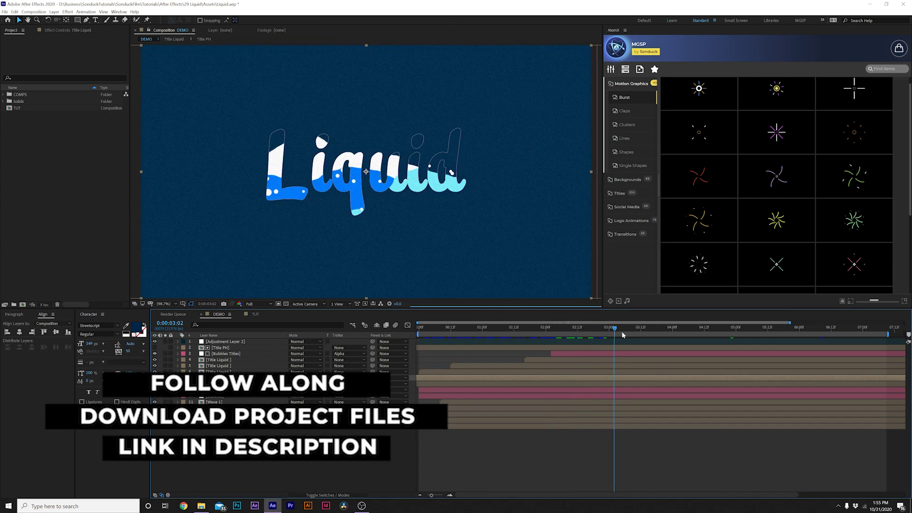
Pre-compose the Liquid text layer in the TUT composition into a new composition named "Title Placeholder"
click(255, 314)
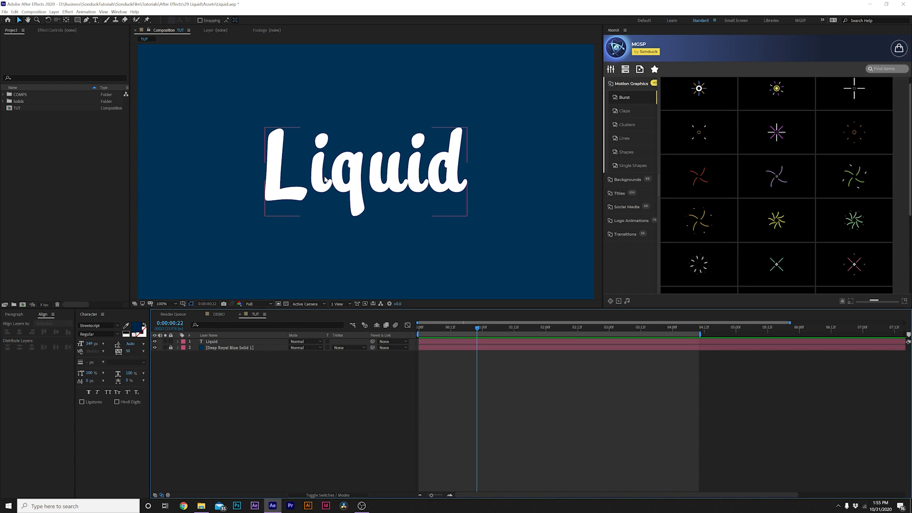
click(328, 179)
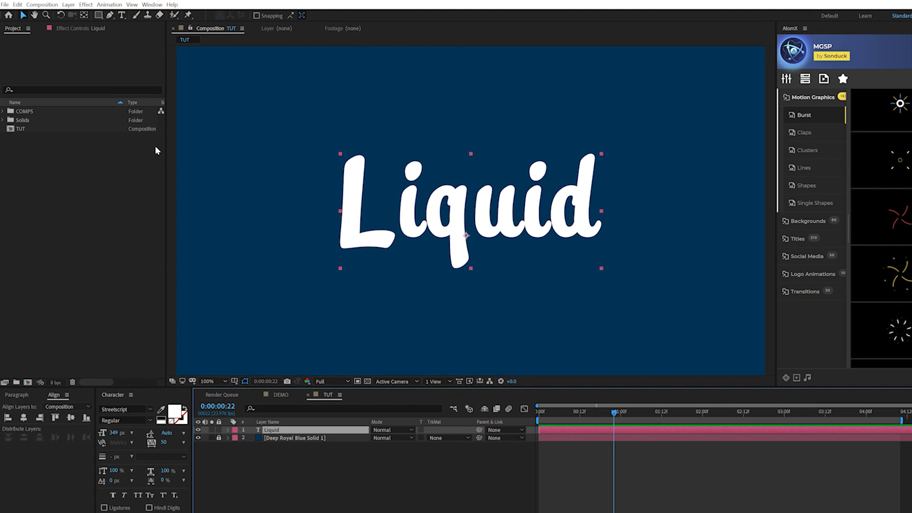
click(69, 4)
click(91, 284)
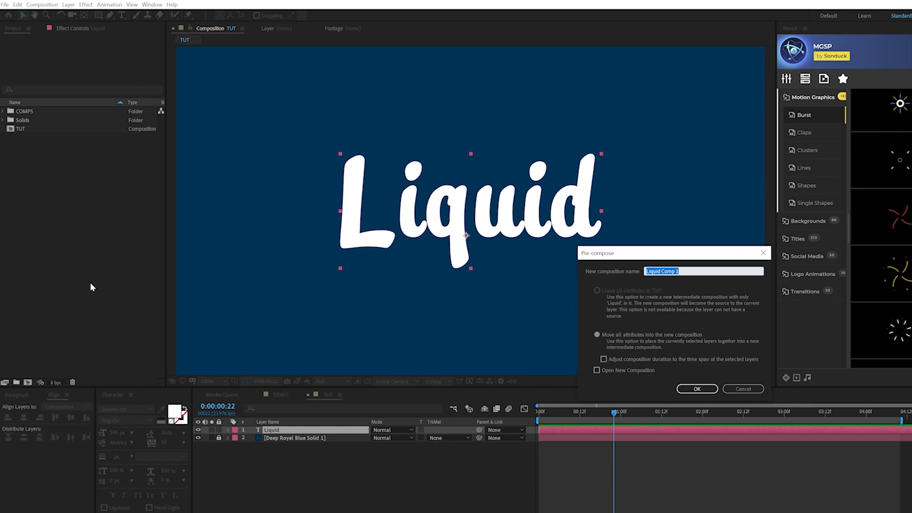
text(Title Placeholder)
click(697, 389)
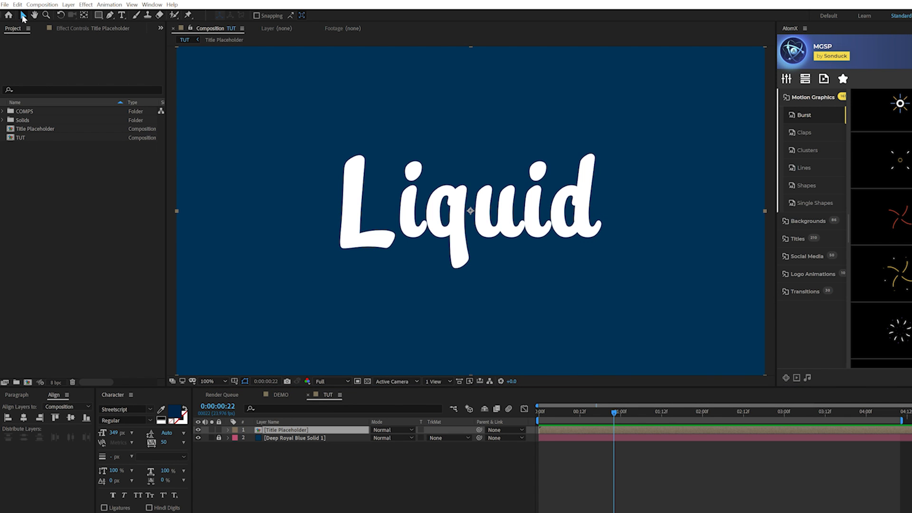
Draw a white rectangle as a new shape layer, wider than the composition and covering its lower third, with the Rectangle tool
click(99, 17)
click(99, 16)
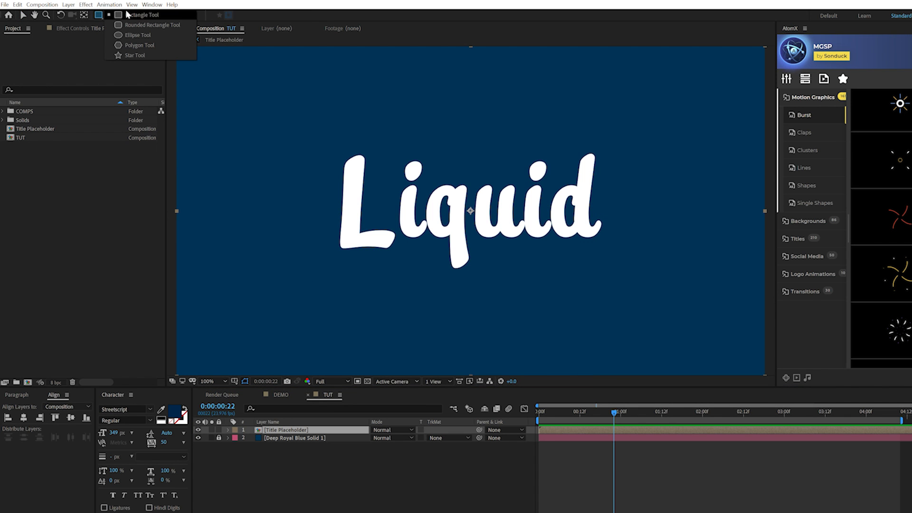
click(128, 15)
key(comma)
key(comma)
key(comma)
key(comma)
click(322, 489)
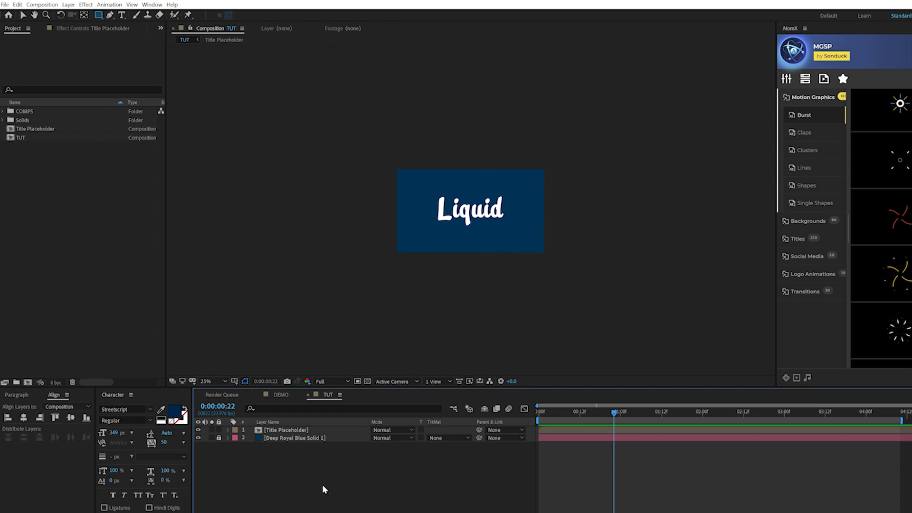
drag(368, 225, 425, 247)
drag(555, 286, 606, 300)
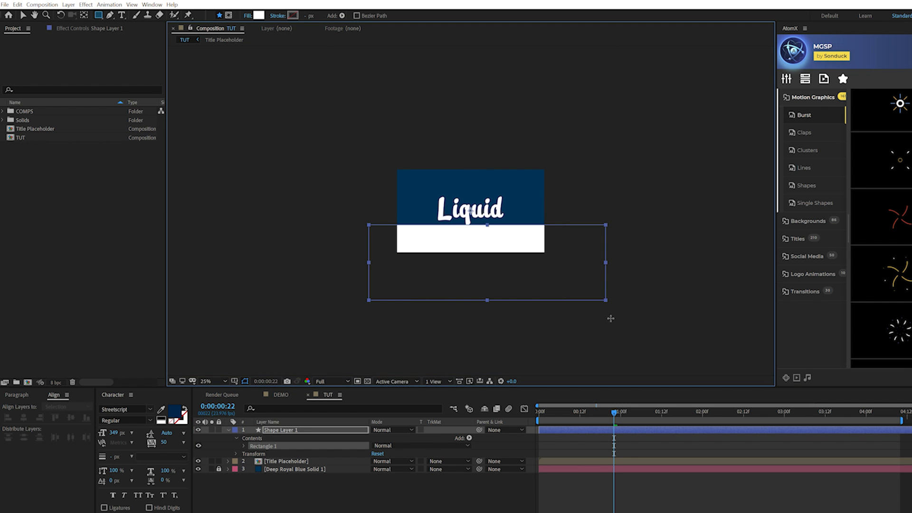
Centre the white rectangle horizontally and lower it until its upper edge sits below the Liquid title
key(v)
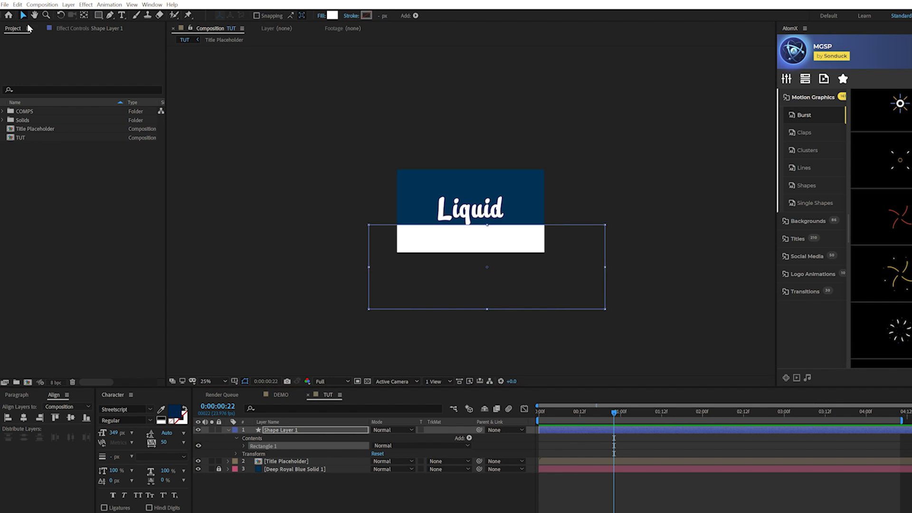
key(period)
drag(512, 284, 468, 331)
click(518, 415)
Animate the rectangle's position from 960, 540 at the composition start to 960, -375 at 4 seconds
key(Home)
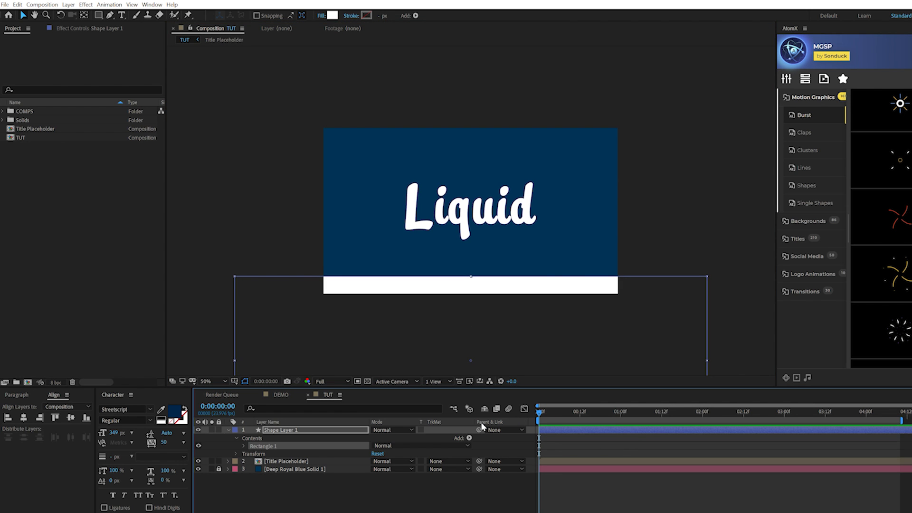
key(p)
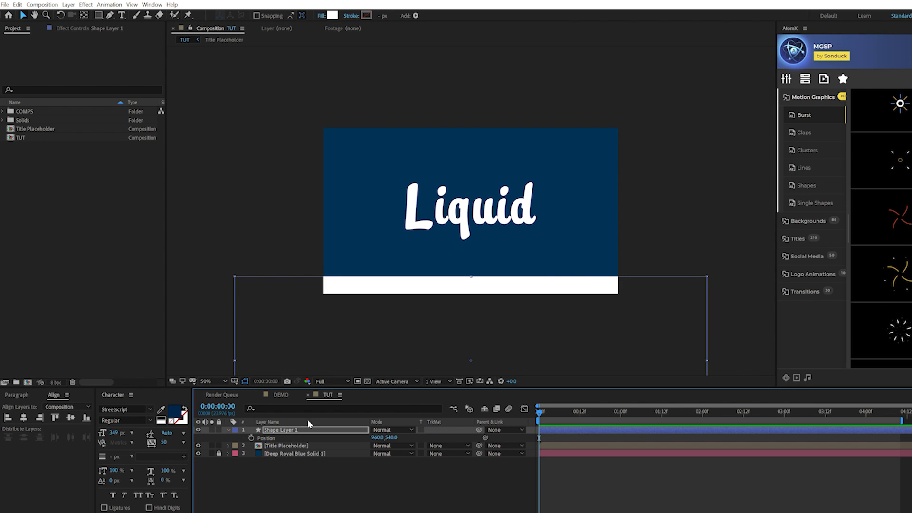
click(250, 438)
drag(539, 411, 866, 416)
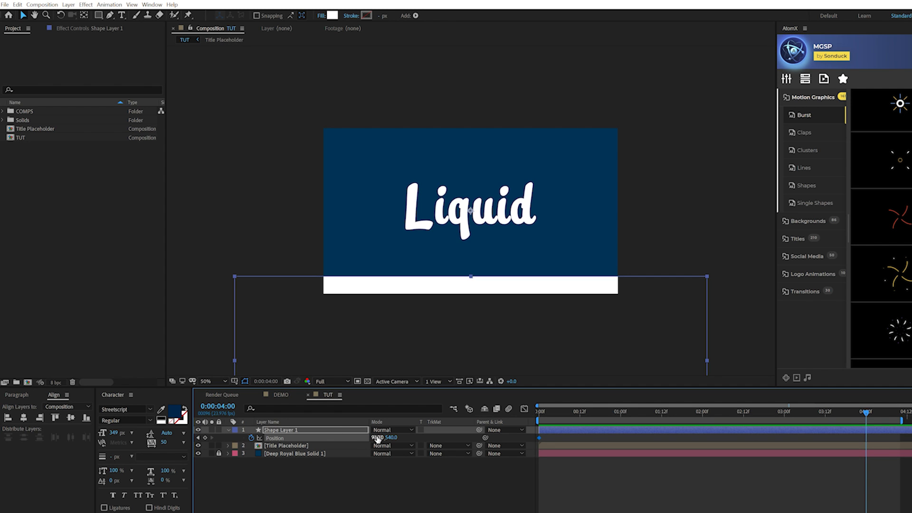
drag(390, 438, 110, 420)
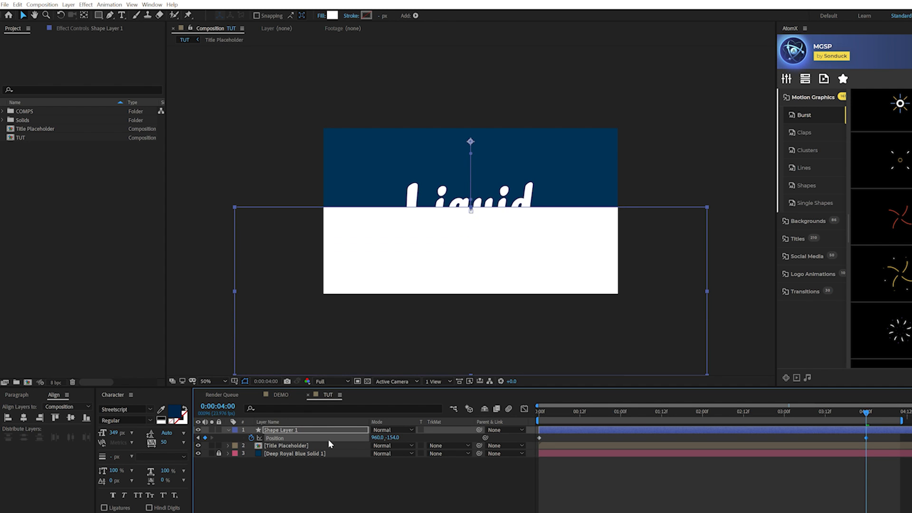
mouse_move(291, 429)
mouse_down()
mouse_move(281, 429)
mouse_move(302, 427)
mouse_up()
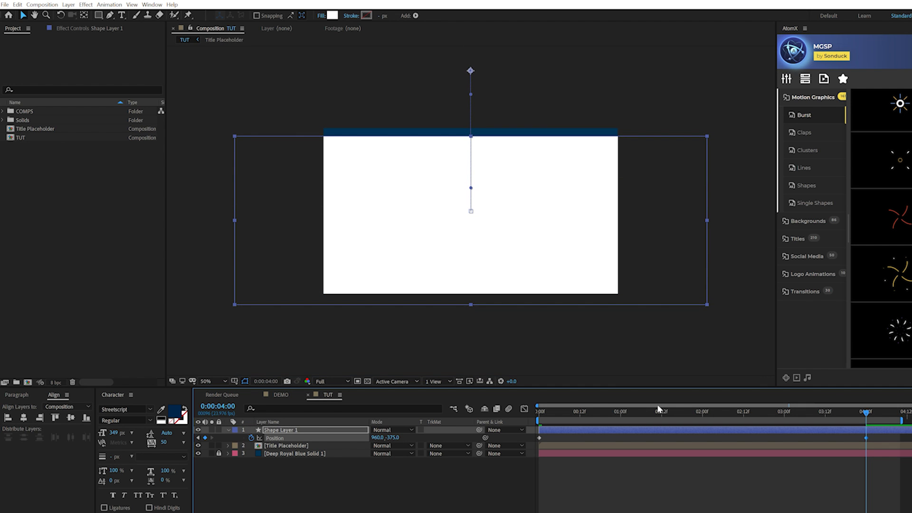
click(228, 429)
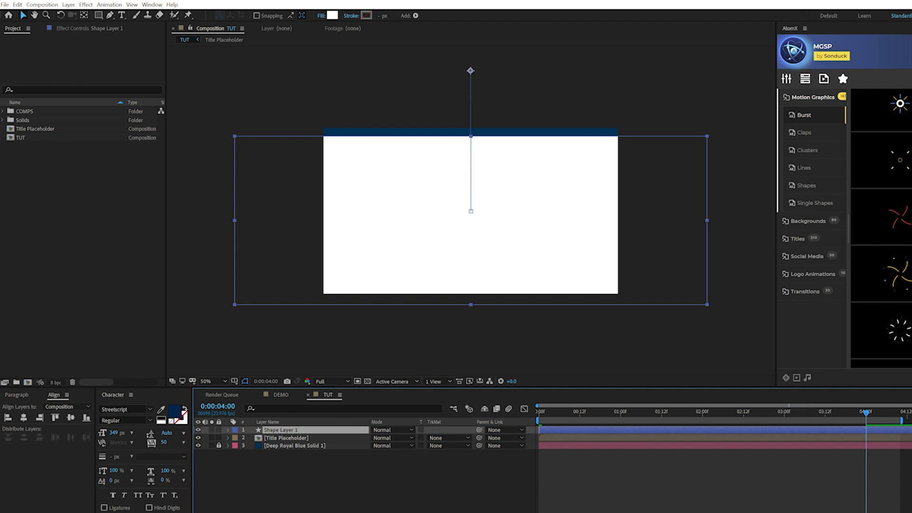
Apply the Turbulent Displace effect to Shape Layer 1 and set its Amount to 186
click(86, 4)
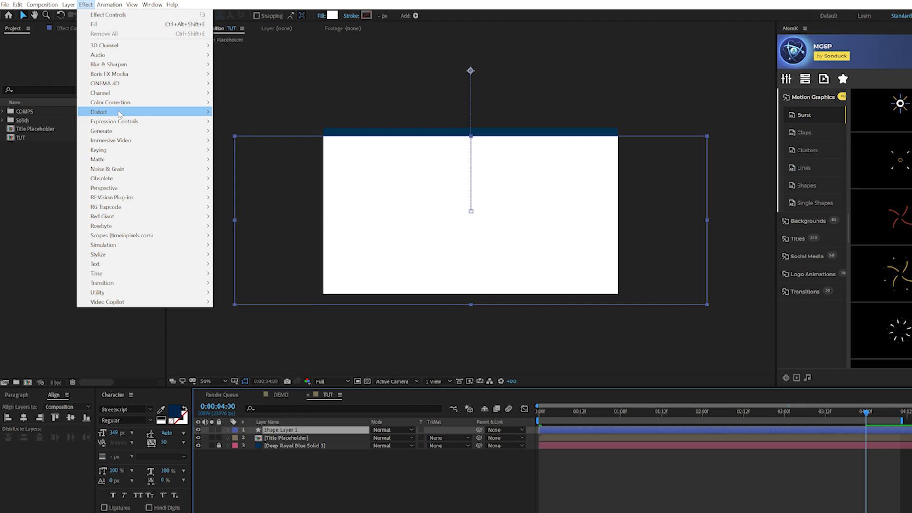
mouse_move(120, 113)
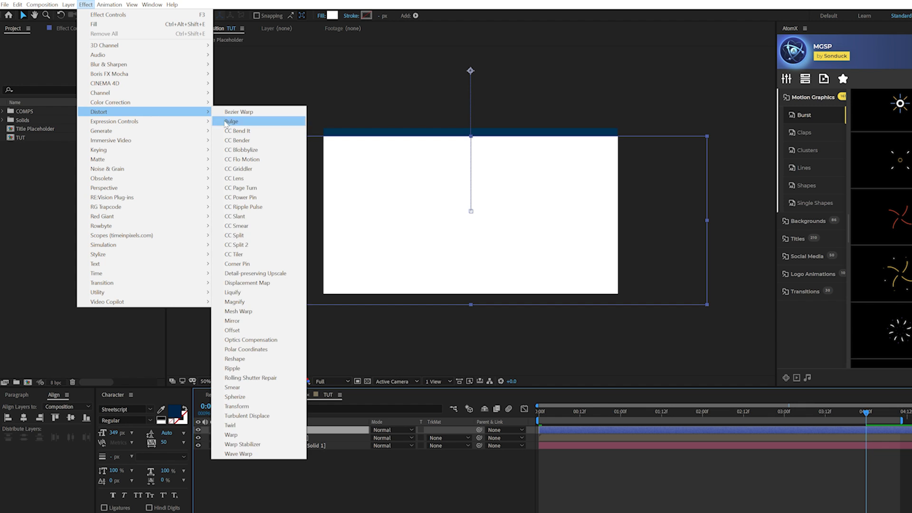
click(246, 416)
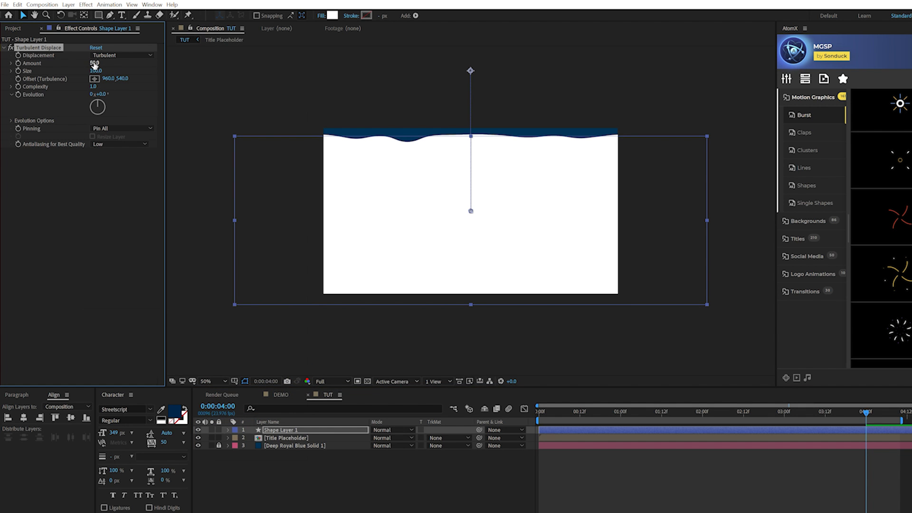
drag(103, 63, 159, 67)
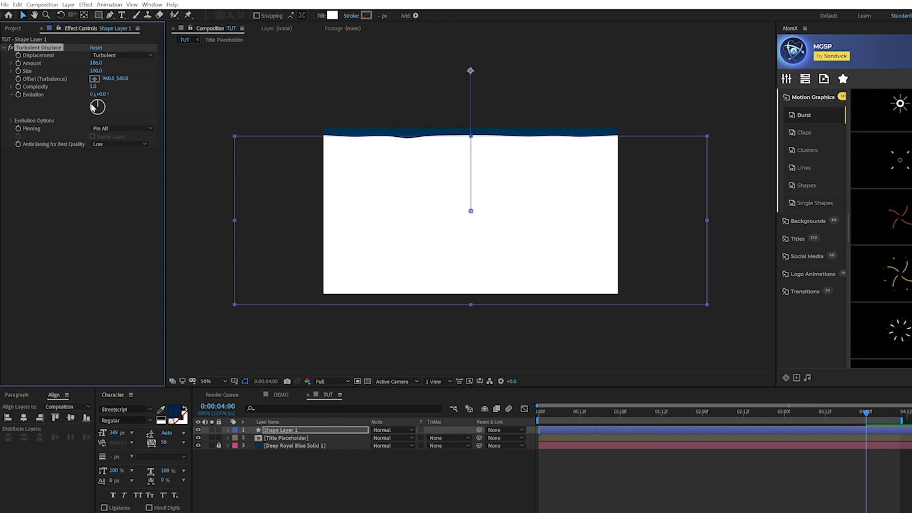
Add the expression time*500 to the Turbulent Displace Evolution and preview the moving wave
alt+click(18, 94)
text(time*500)
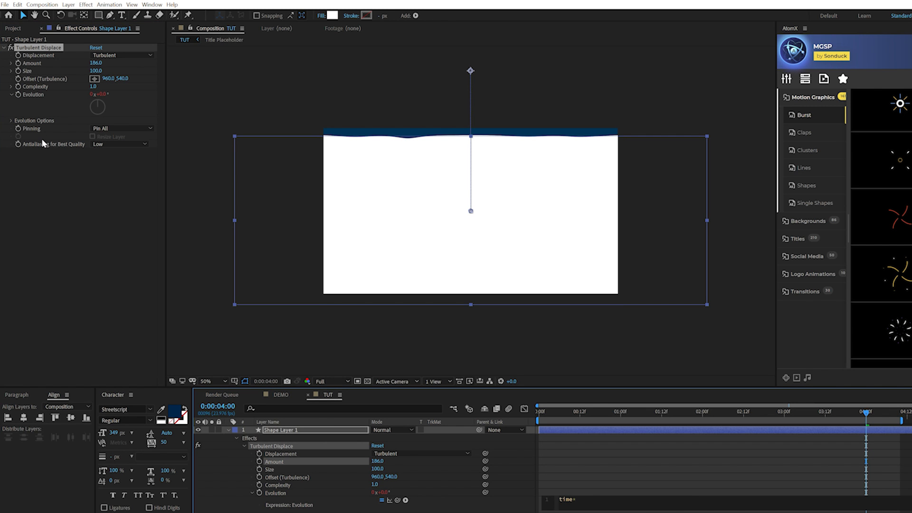
click(595, 473)
drag(699, 416, 651, 417)
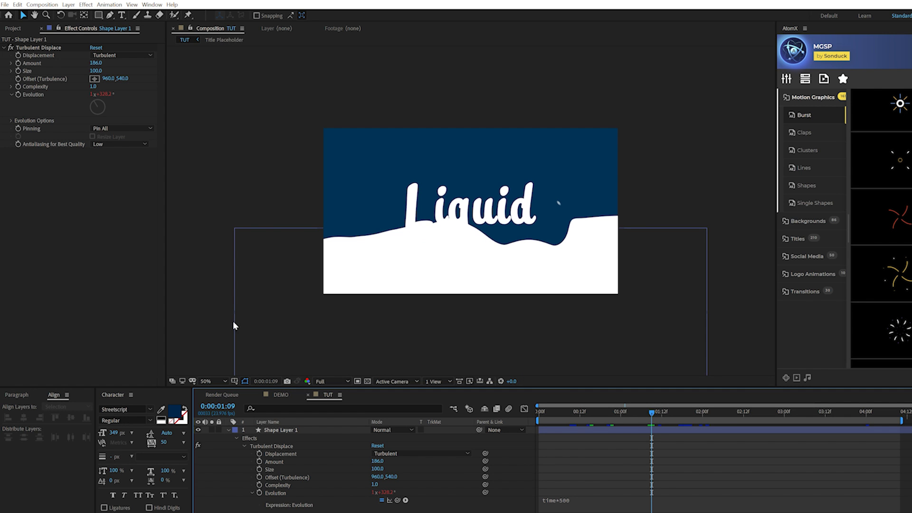
Apply Roughen Edges to Shape Layer 1 with a Border of 29 and a Scale of 170
click(281, 429)
click(86, 4)
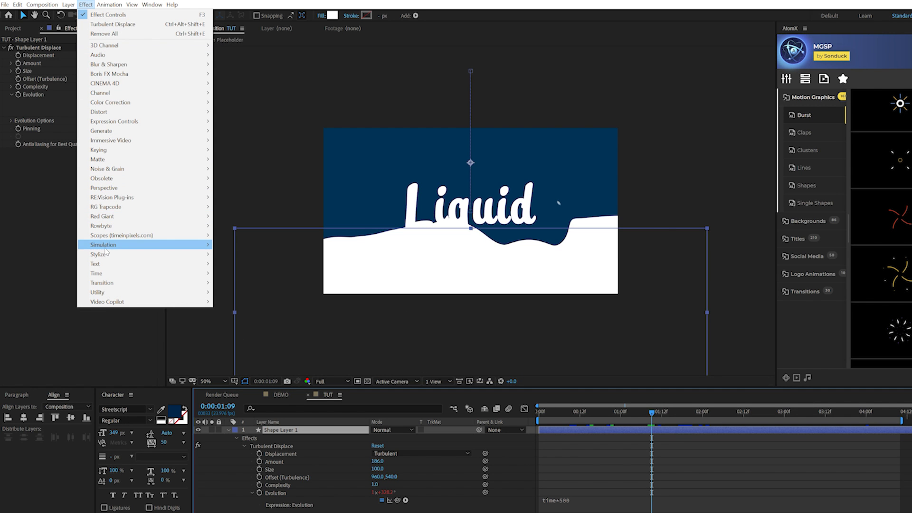
mouse_move(105, 257)
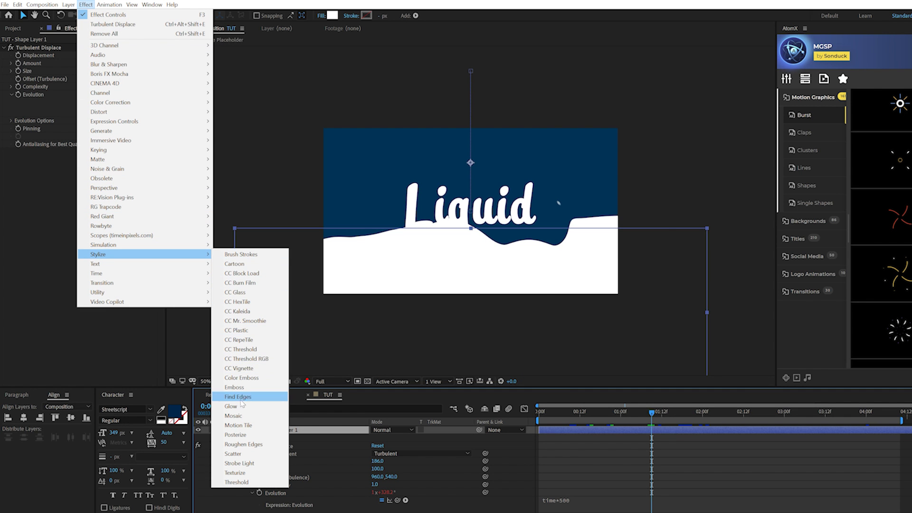
click(244, 444)
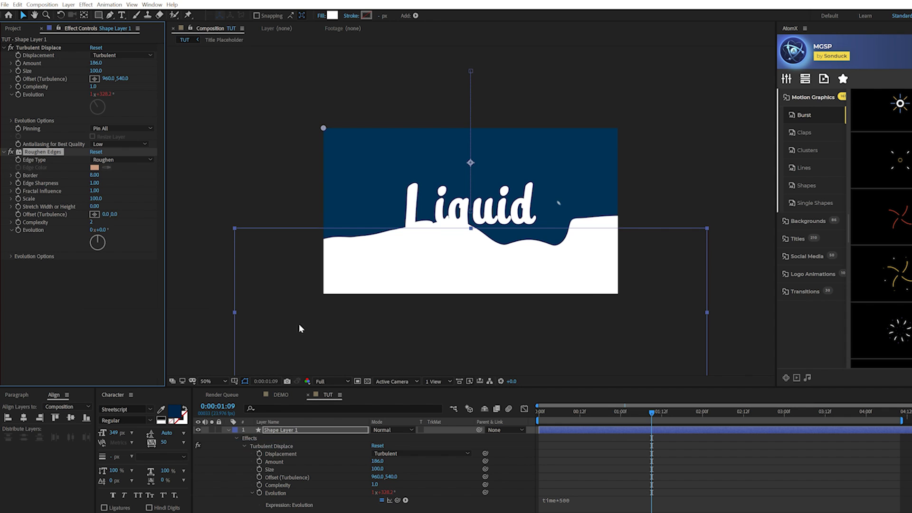
click(96, 175)
text(29)
key(Return)
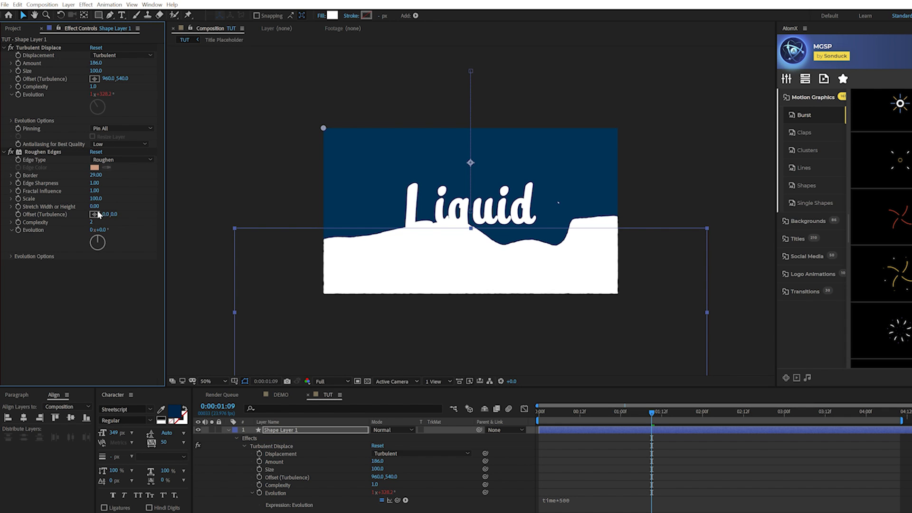
click(95, 198)
text(170)
key(Return)
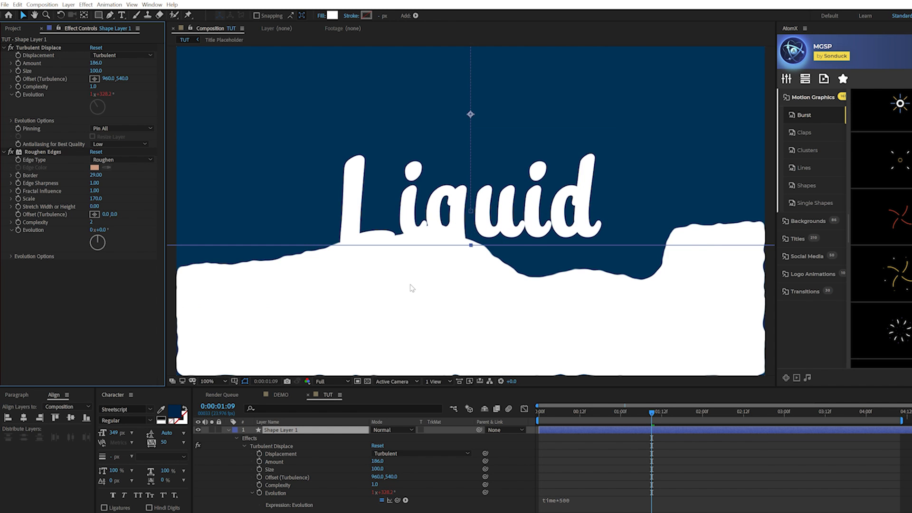
Place Shape Layer 1 beneath Title Placeholder and set its track matte to Alpha using the title
click(228, 430)
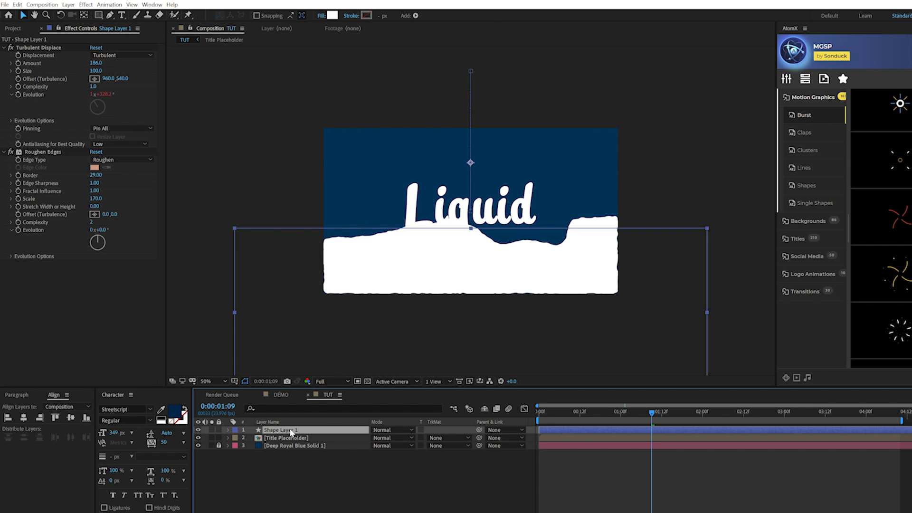
drag(292, 431, 332, 441)
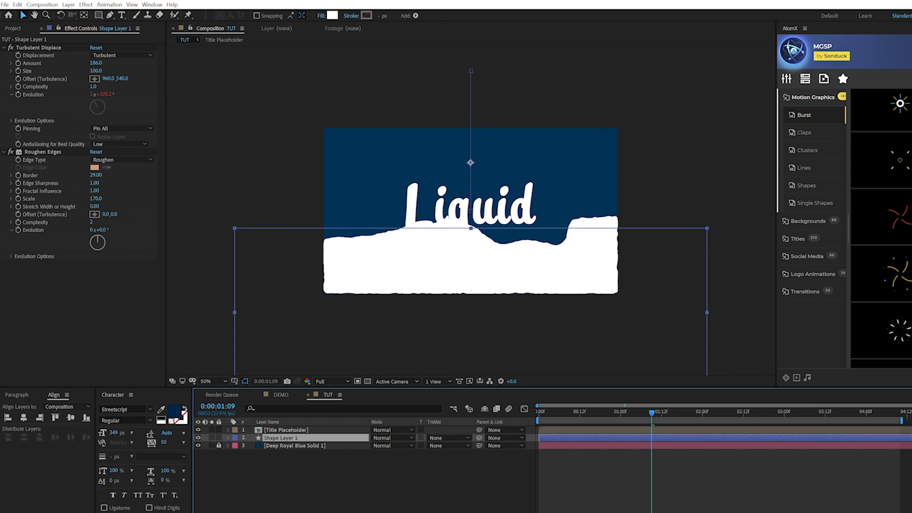
key(F2)
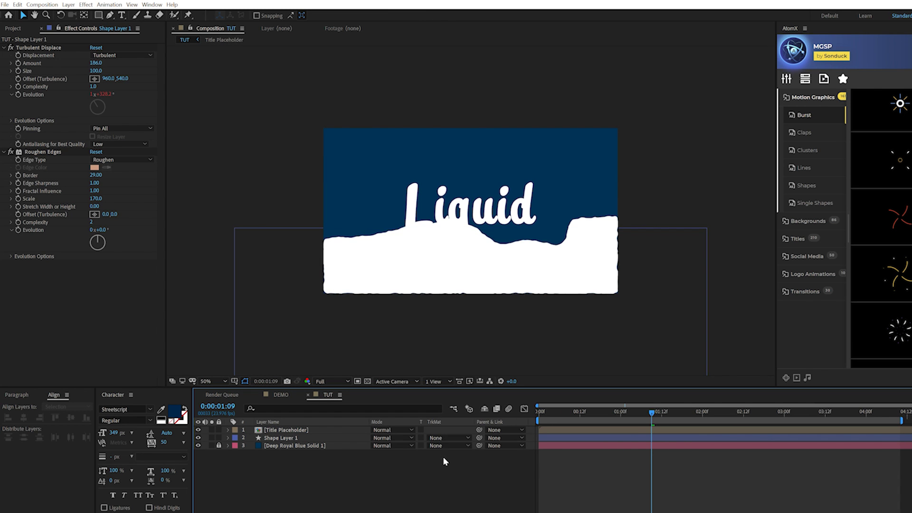
click(443, 437)
click(477, 459)
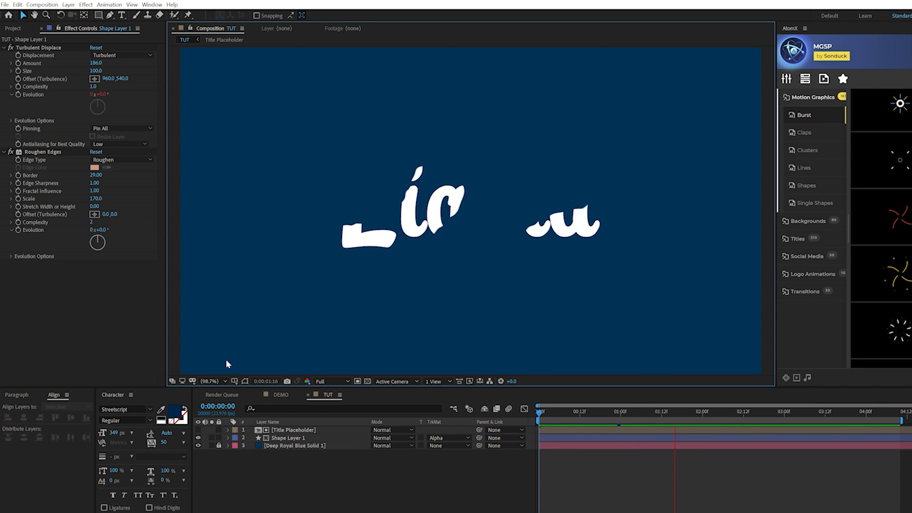
Set the Turbulent Displace Offset to 1603, 540, reveal its Evolution Options and preview the wave inside the title
click(687, 411)
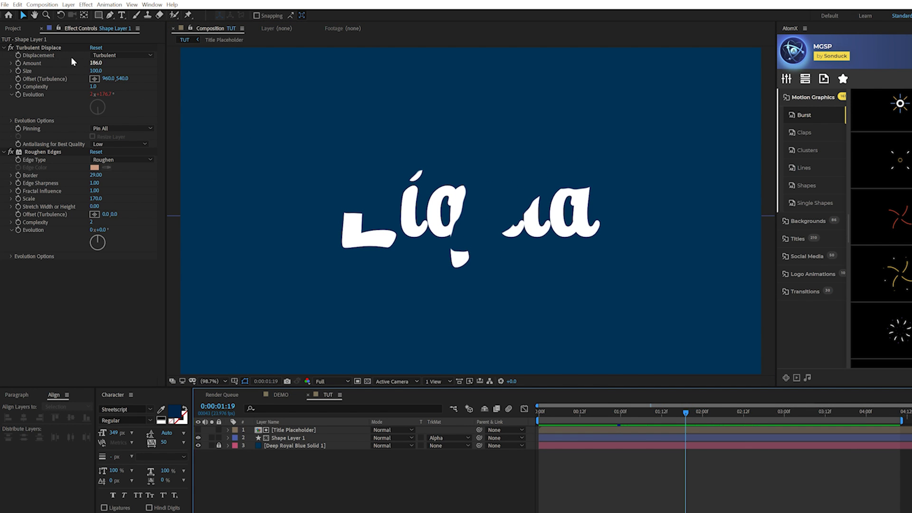
click(72, 48)
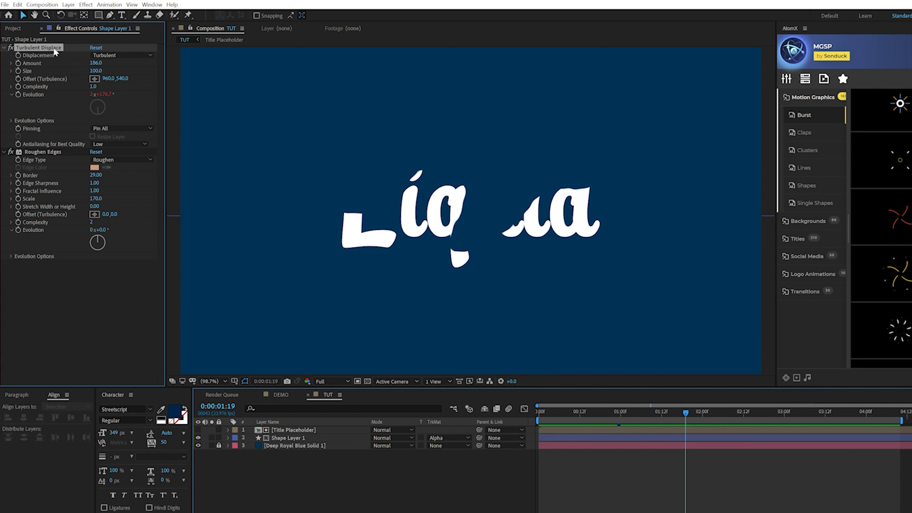
drag(115, 80, 453, 127)
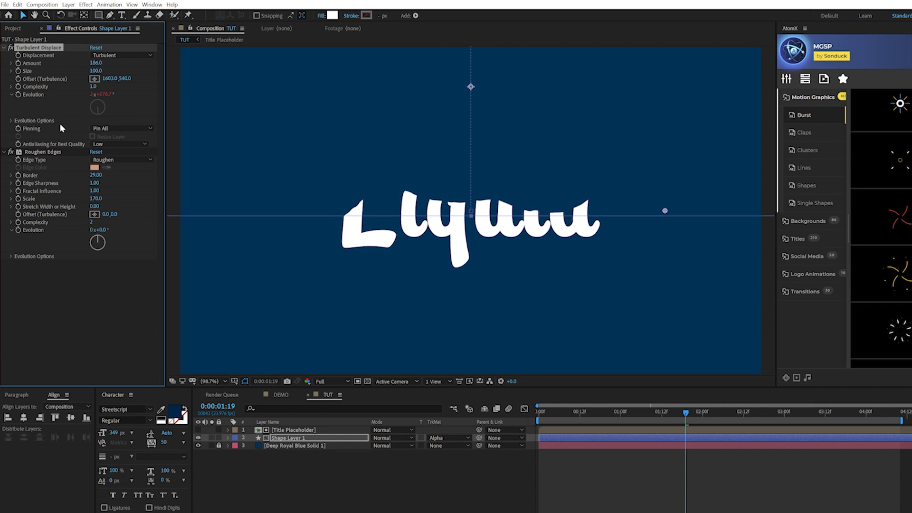
click(13, 121)
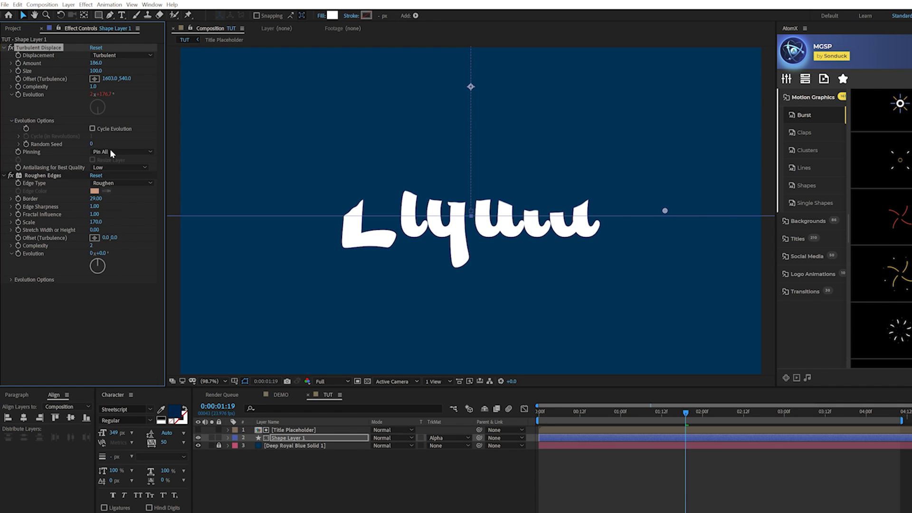
drag(627, 412, 839, 428)
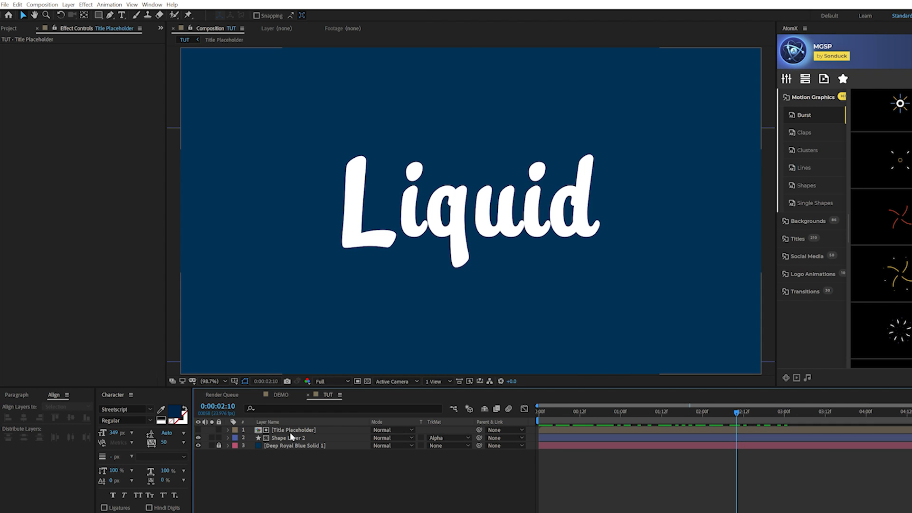
Duplicate the Title Placeholder layer in the TUT composition
click(290, 430)
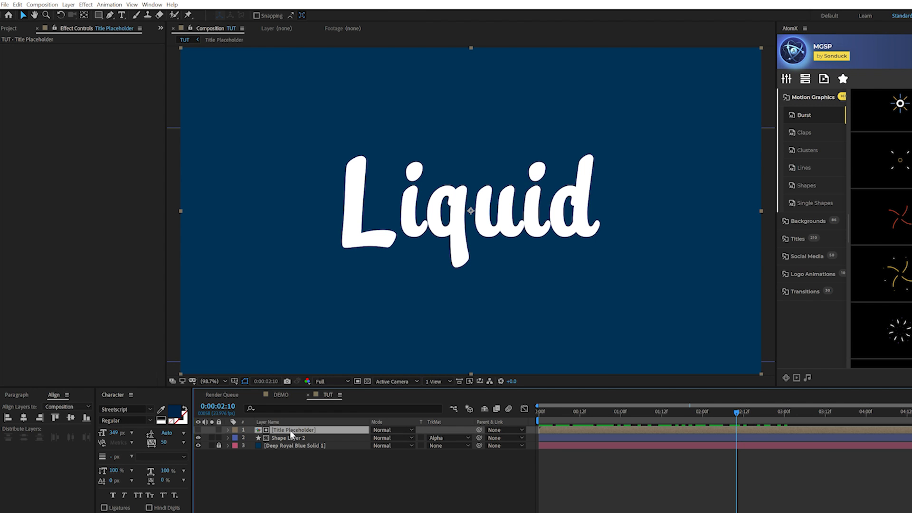
click(17, 4)
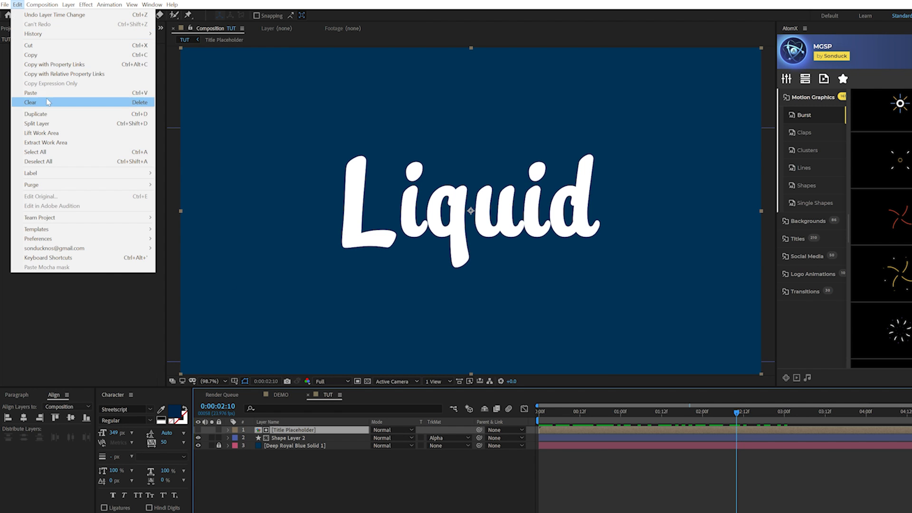
click(36, 114)
Pre-compose the matte copy of Title Placeholder together with Shape Layer 2 under the name Liquid Effect 1
click(273, 437)
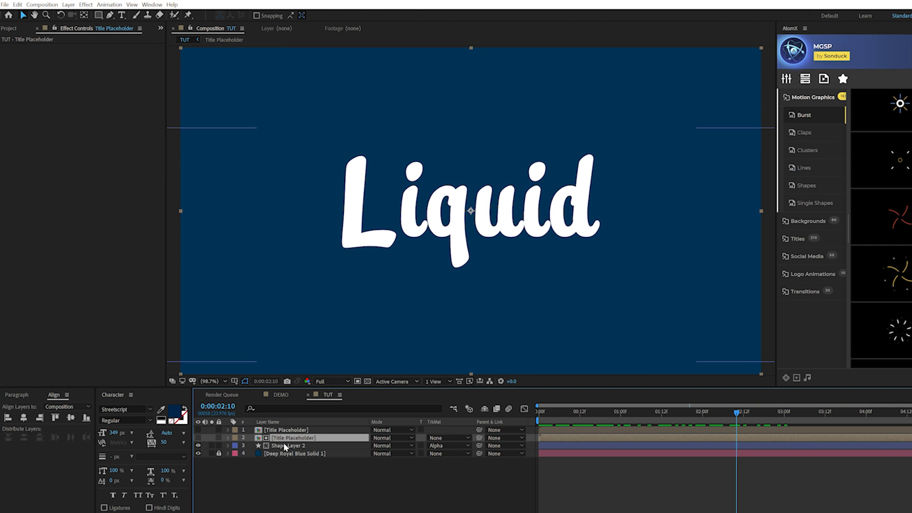
shift+click(283, 445)
click(68, 5)
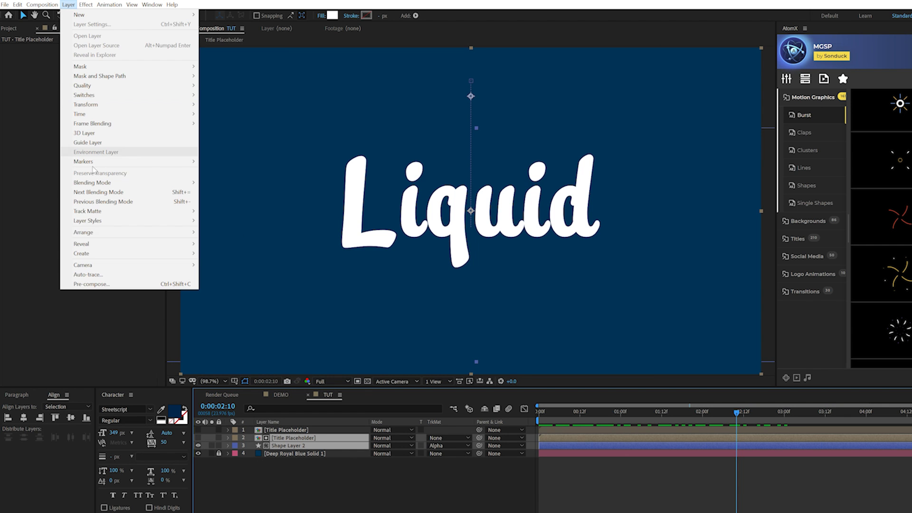
click(108, 284)
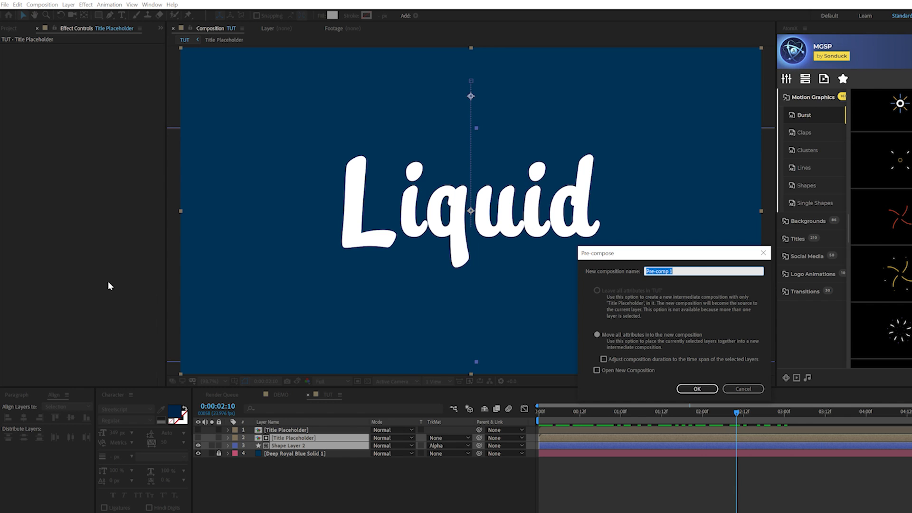
text(Liquid E)
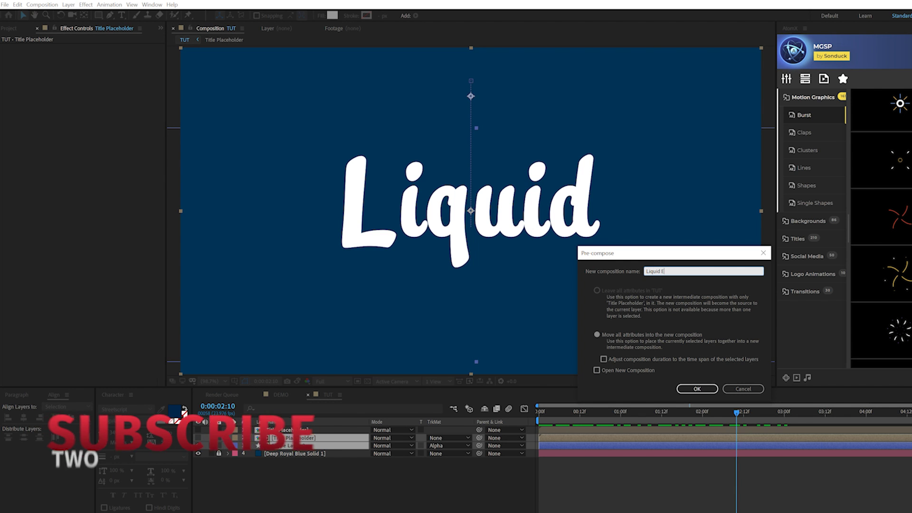
text(ffects)
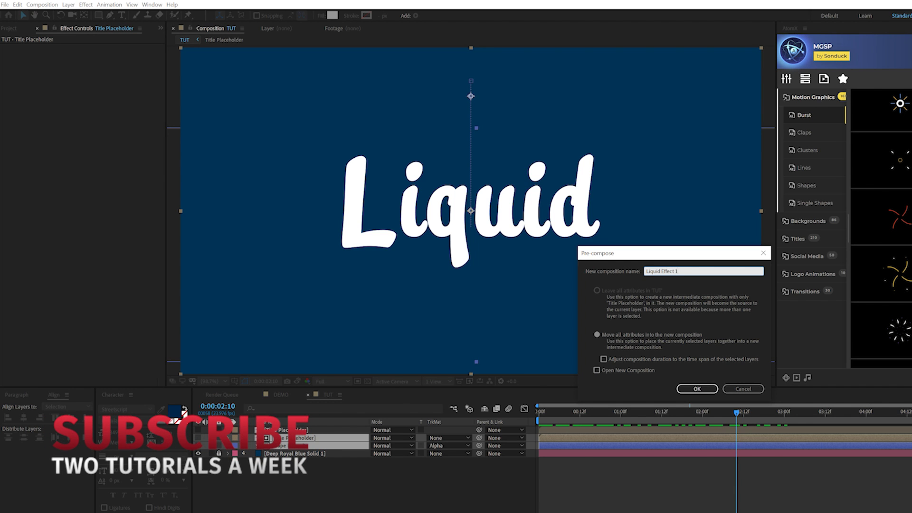
key(Return)
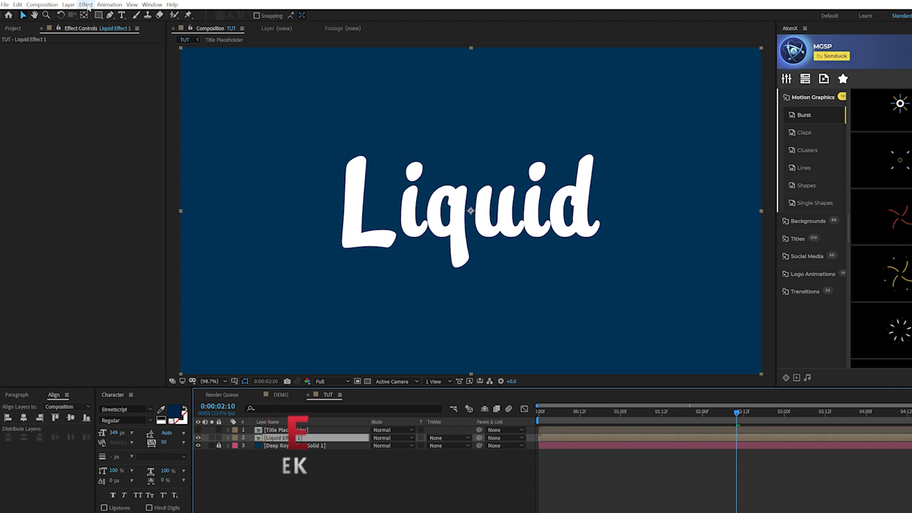
Apply the Fill effect to Liquid Effect 1 and set its color to white, FFFFFF
click(86, 5)
mouse_move(105, 133)
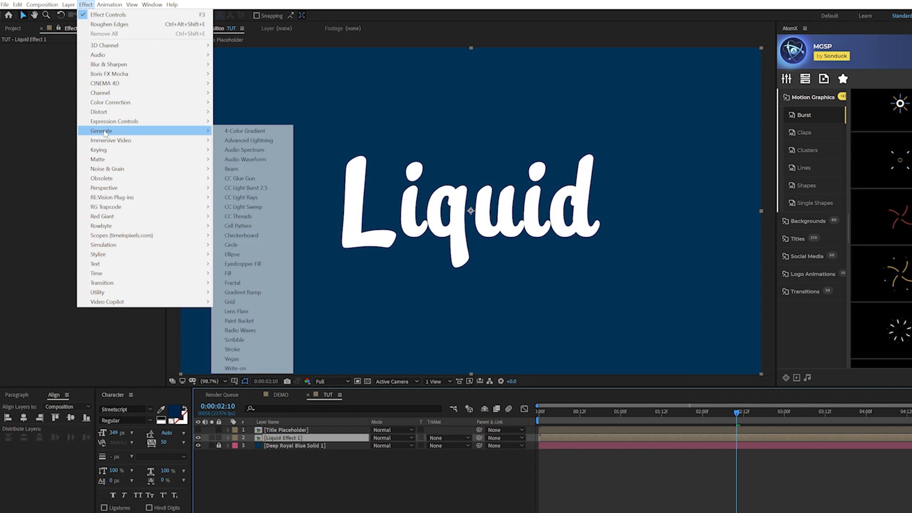
click(228, 273)
click(95, 72)
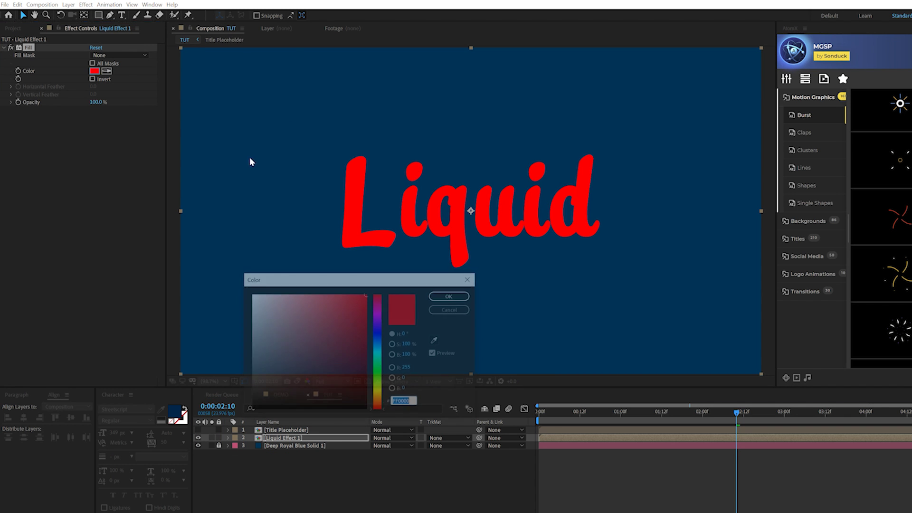
text(FFFFFF)
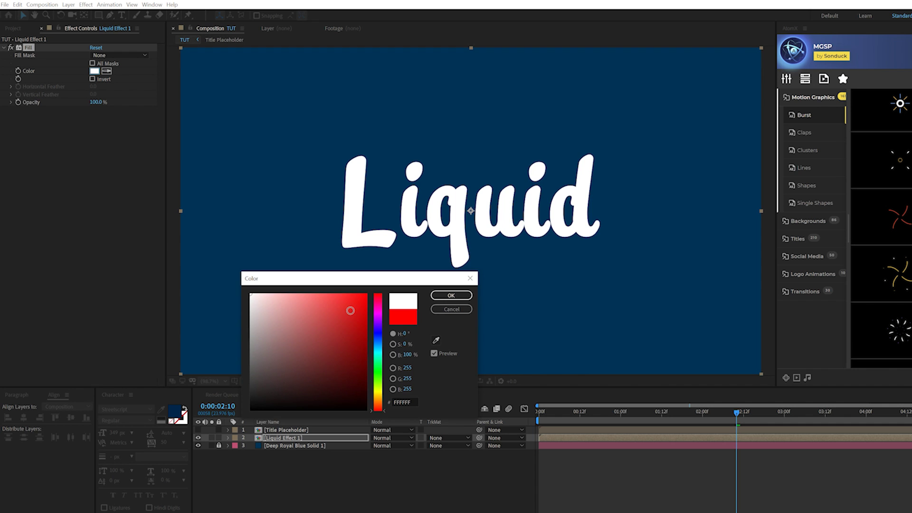
click(449, 298)
Duplicate Liquid Effect 1, offset the copy to start at about 18 frames, and set its Fill color to light cyan
click(265, 437)
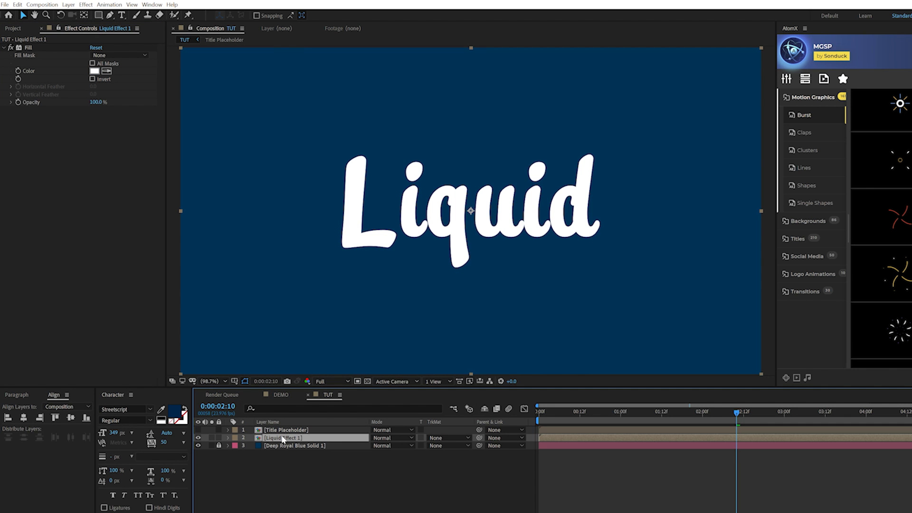
key(ctrl+d)
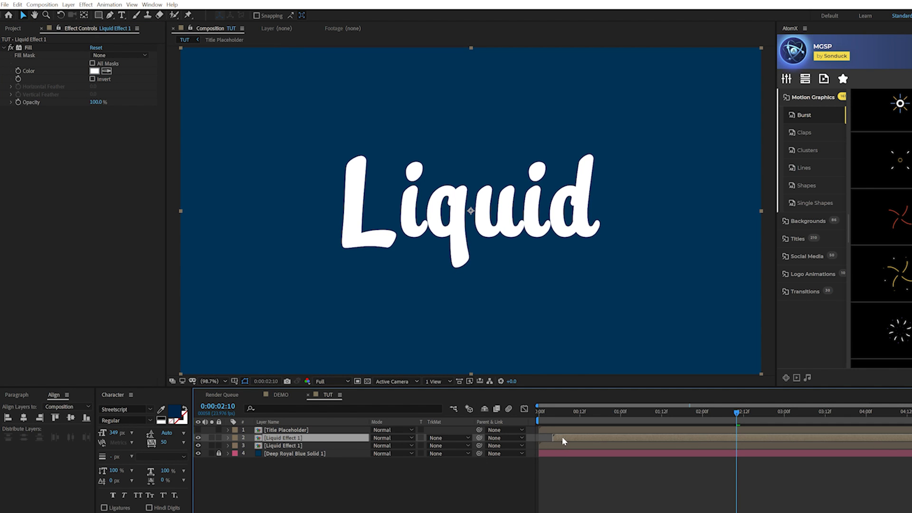
click(95, 71)
drag(382, 342, 381, 348)
click(330, 316)
click(451, 295)
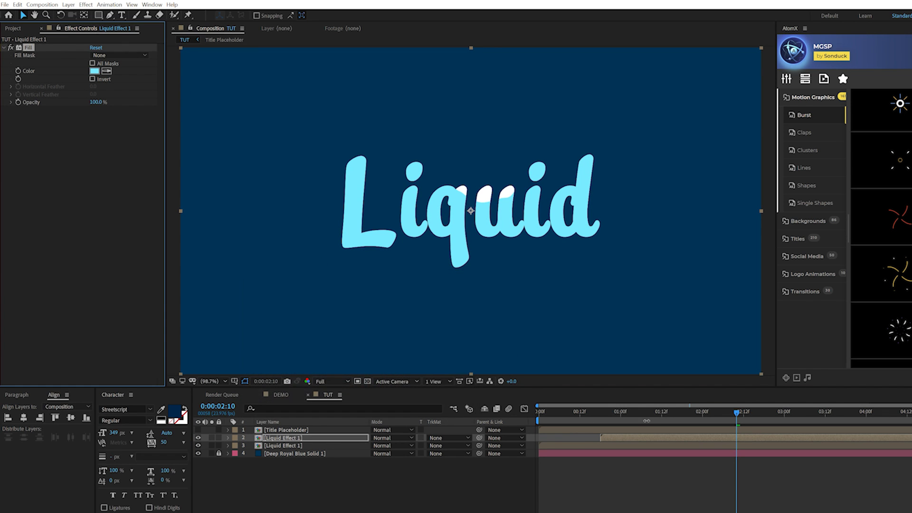
mouse_move(658, 415)
mouse_down()
mouse_move(580, 412)
mouse_move(675, 412)
mouse_up()
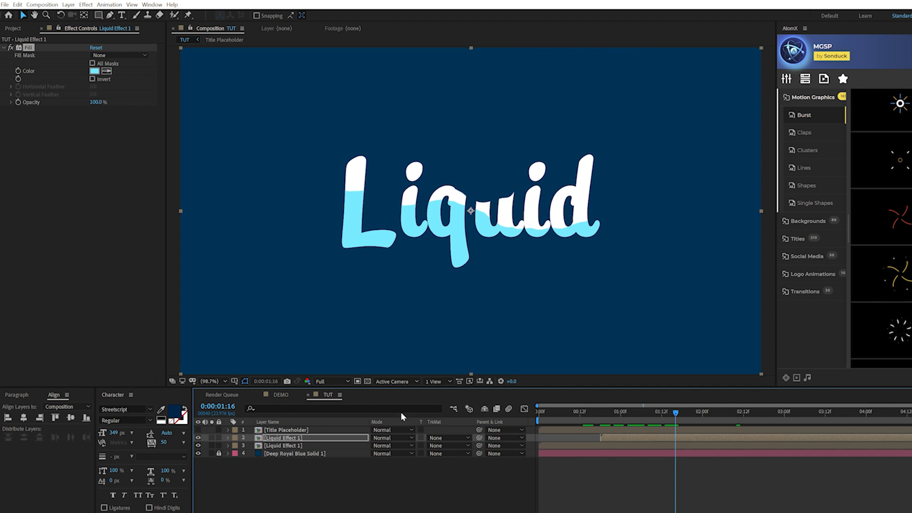
Duplicate the light cyan Liquid Effect layer, start the copy about 17 frames after it, and set its Fill color to blue 1546BE
click(293, 439)
key(ctrl+d)
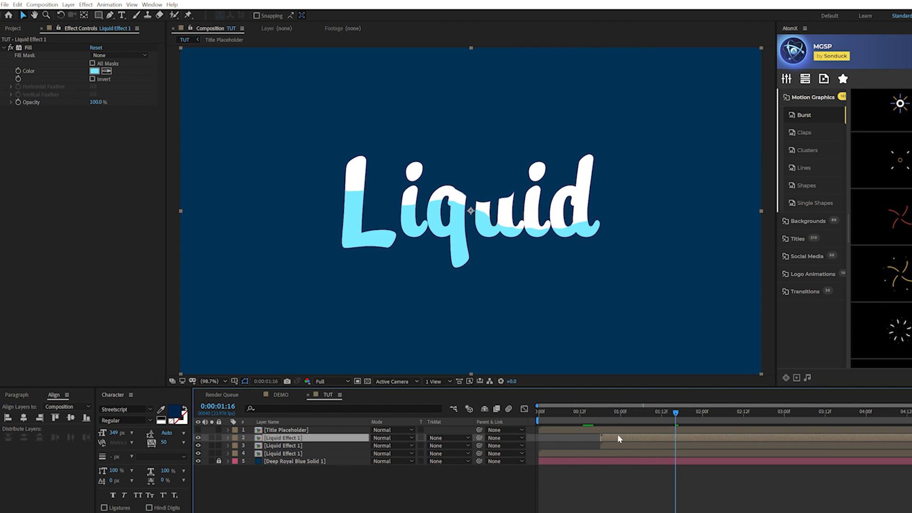
click(94, 71)
drag(379, 349, 378, 335)
click(351, 323)
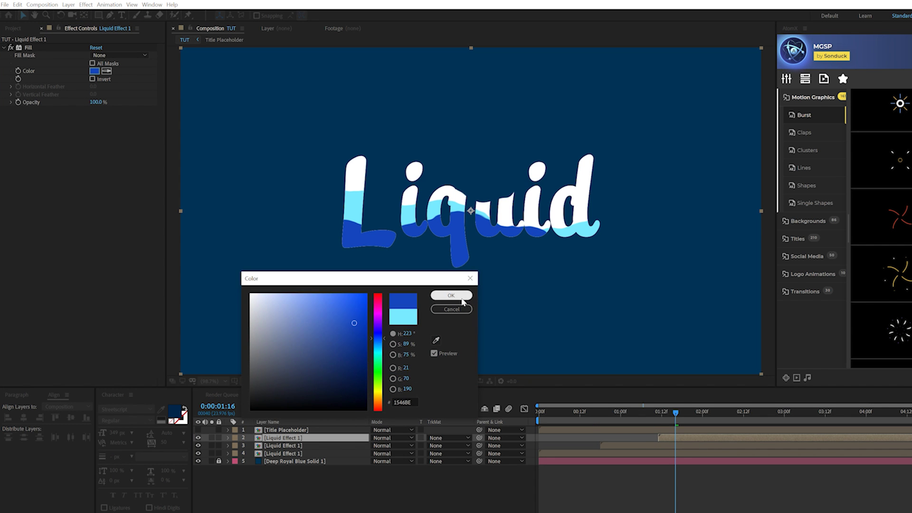
click(451, 295)
Duplicate the blue Liquid Effect layer, start the copy about 17 frames after it, set its Fill to white FFFFFF, and preview the animation
click(298, 437)
key(ctrl+d)
drag(690, 438, 752, 442)
click(743, 412)
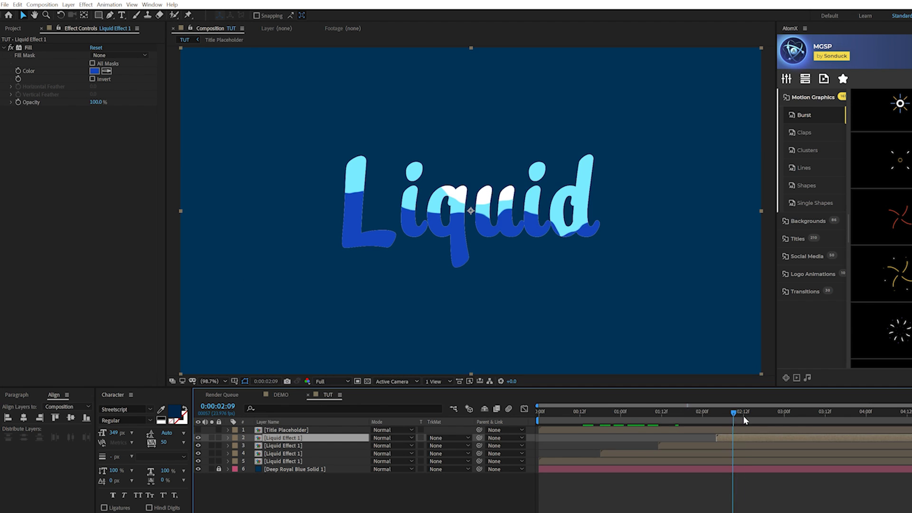
click(95, 71)
click(250, 293)
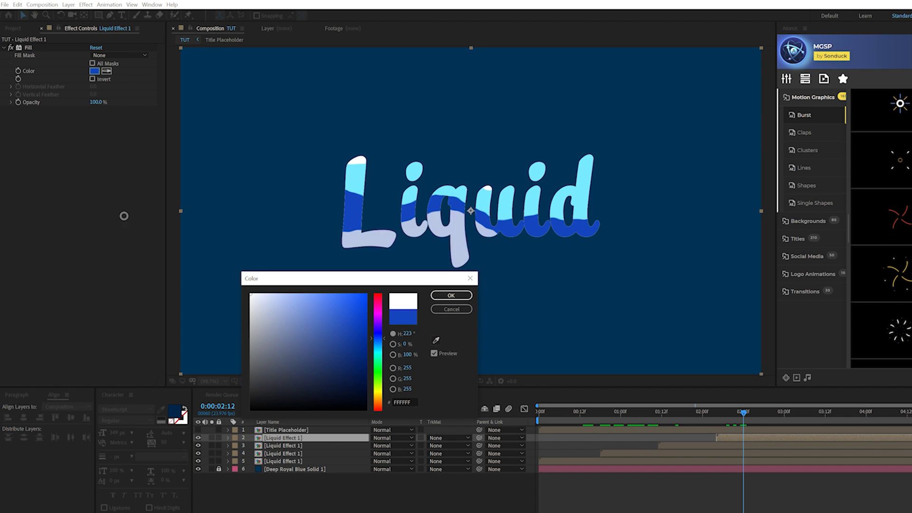
click(451, 295)
key(Home)
key(space)
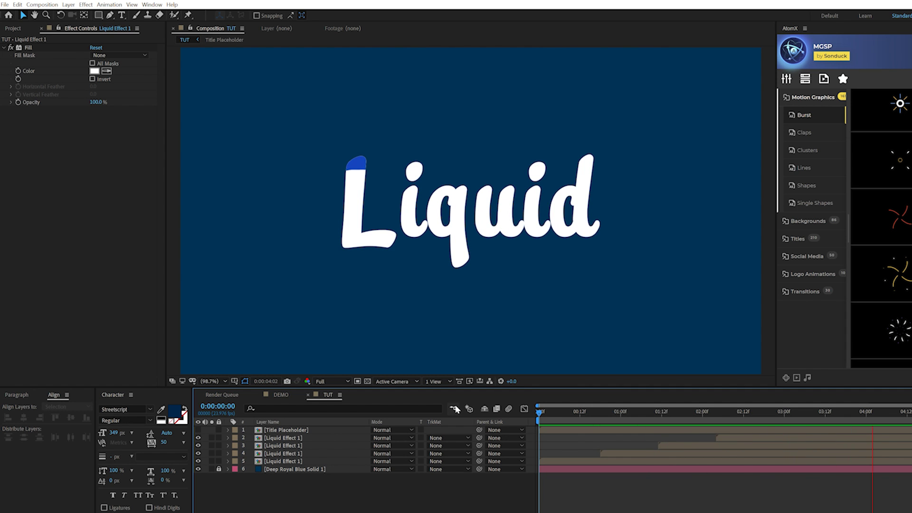
drag(565, 411, 600, 415)
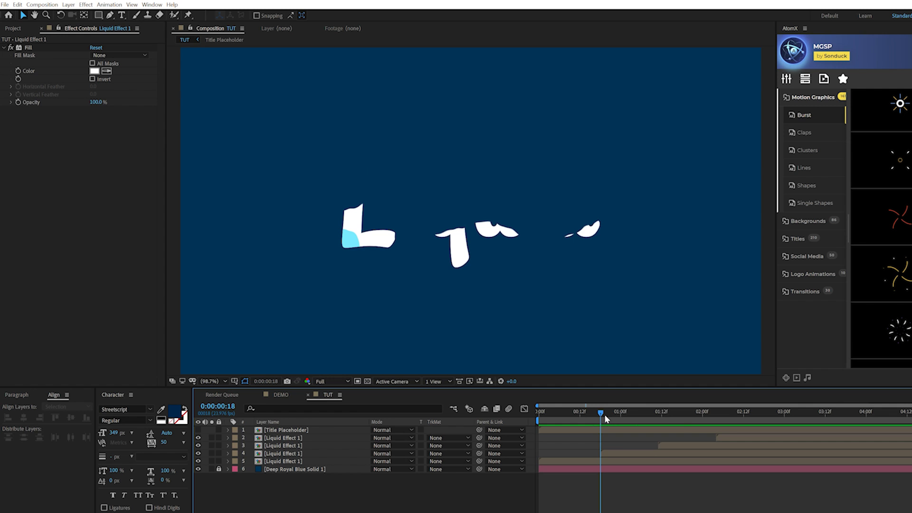
Make the uppermost Title Placeholder layer visible and apply the Vegas effect to it
click(294, 431)
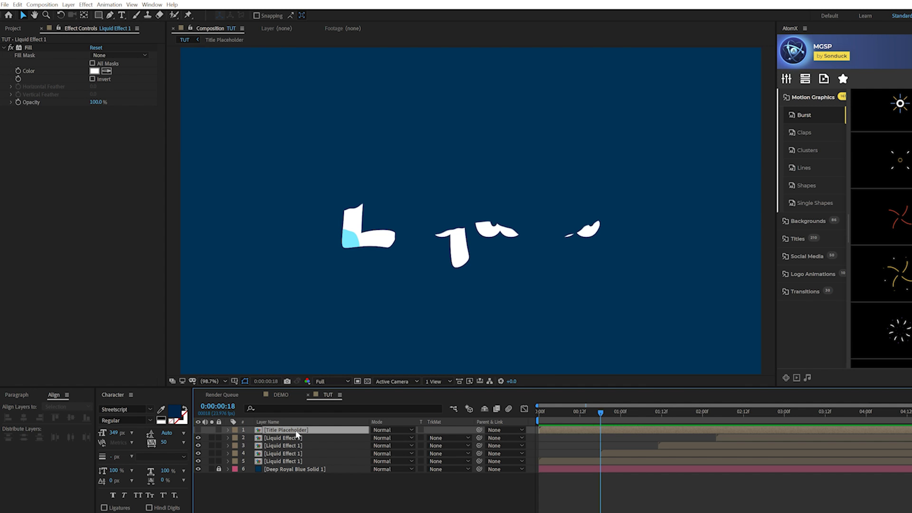
click(198, 430)
click(86, 4)
mouse_move(90, 131)
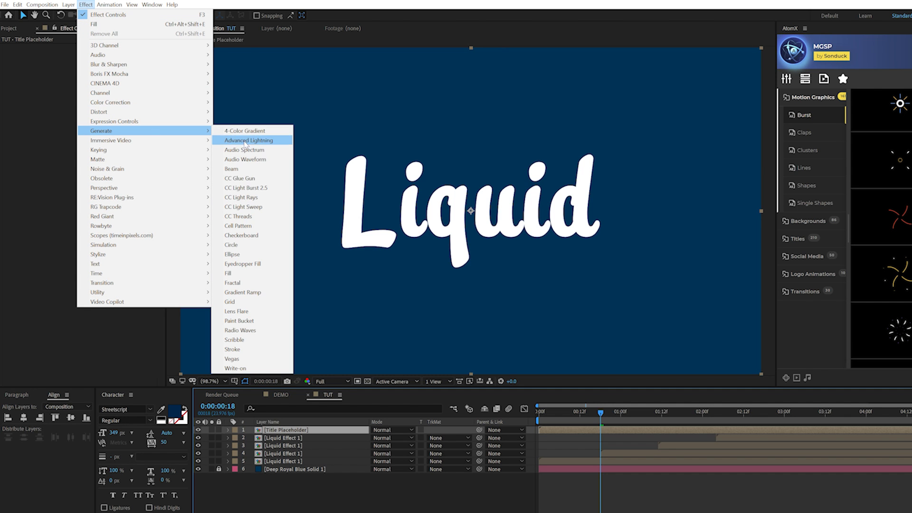
click(232, 358)
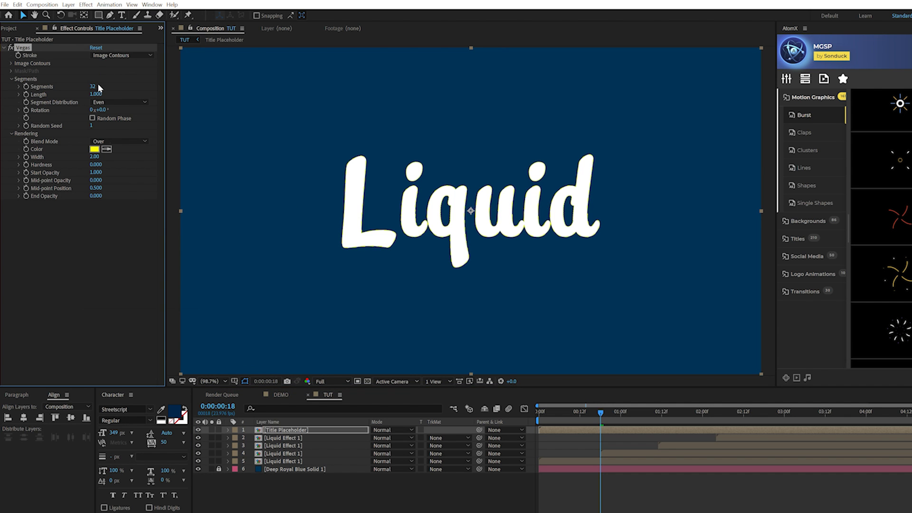
Set the Vegas Segments to 1 and its Blend Mode to Transparent
text(1)
click(101, 266)
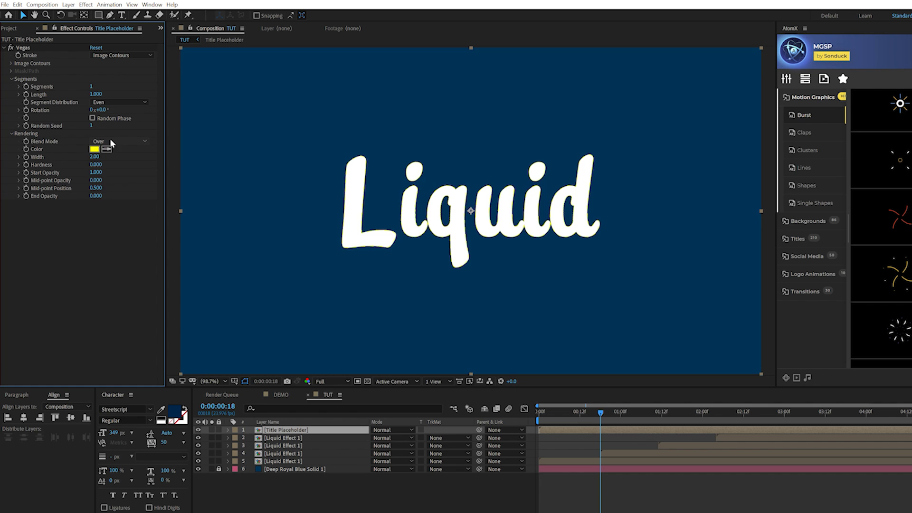
click(110, 141)
click(122, 151)
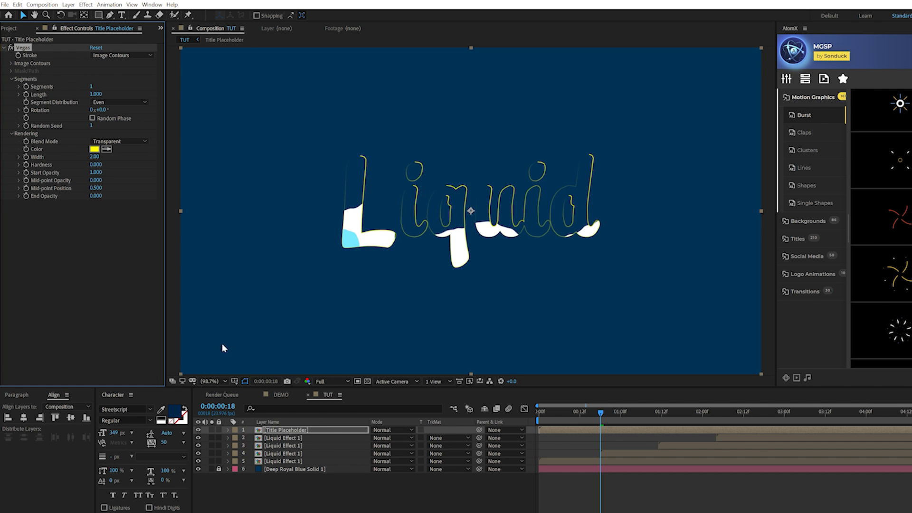
Style the Vegas stroke with a white FFFFFF color, Mid-point and End Opacity of 1.000, and a Width of 0.50
click(95, 150)
drag(283, 310, 254, 295)
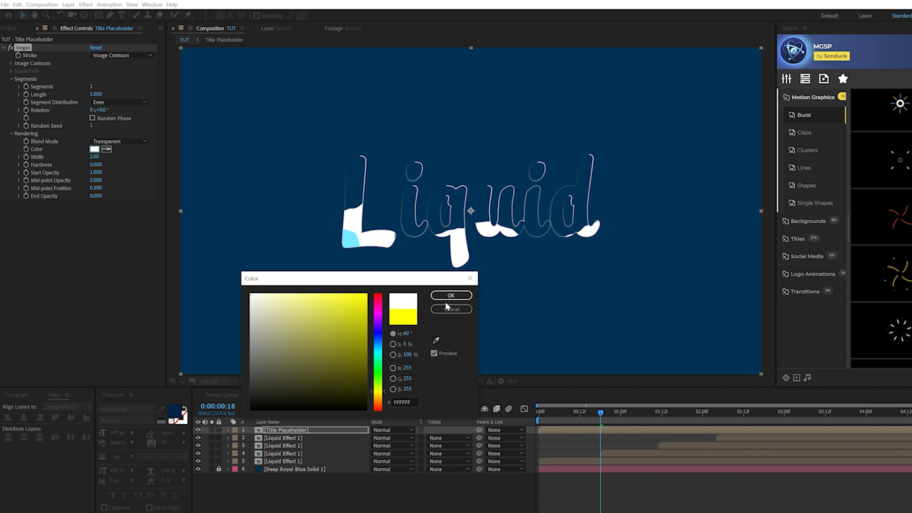
click(447, 298)
drag(92, 180, 171, 189)
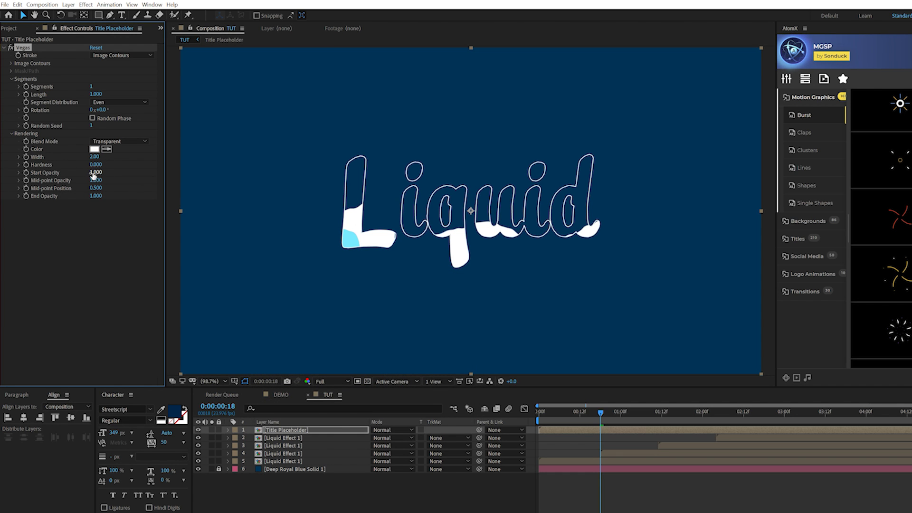
drag(94, 156, 21, 156)
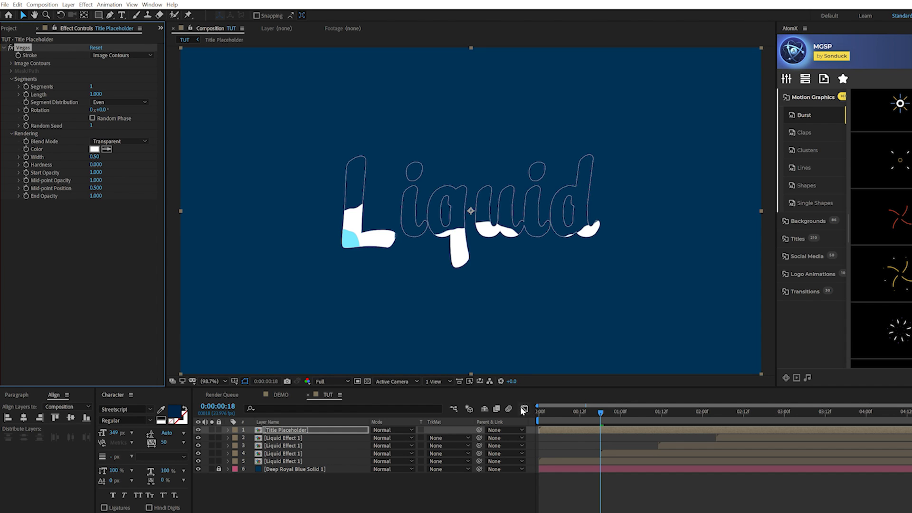
Add keyframes for the Vegas Length and Rotation at the composition start and move them to the one-second mark
click(540, 410)
click(26, 95)
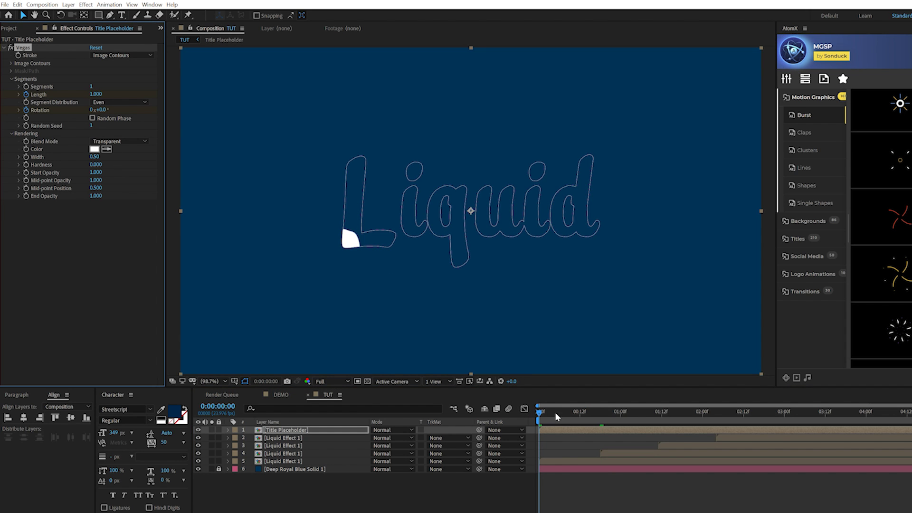
key(u)
click(542, 446)
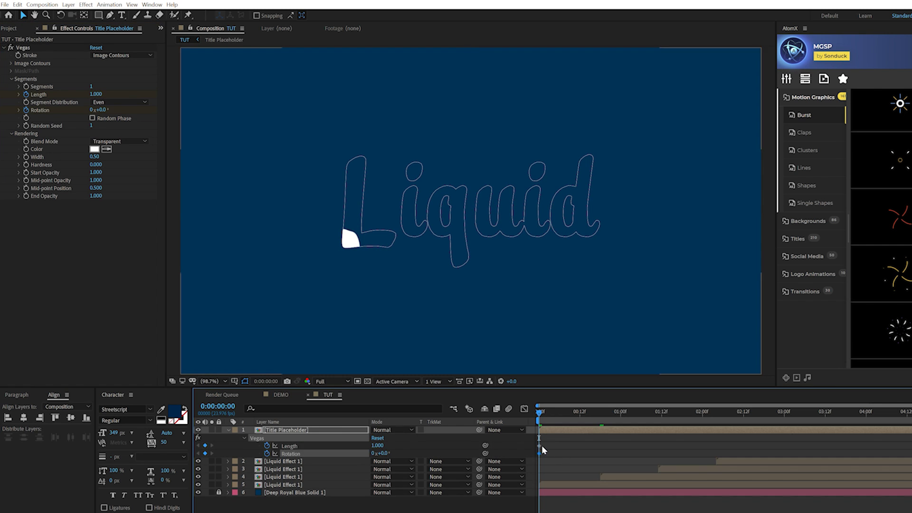
drag(549, 447, 623, 444)
key(F2)
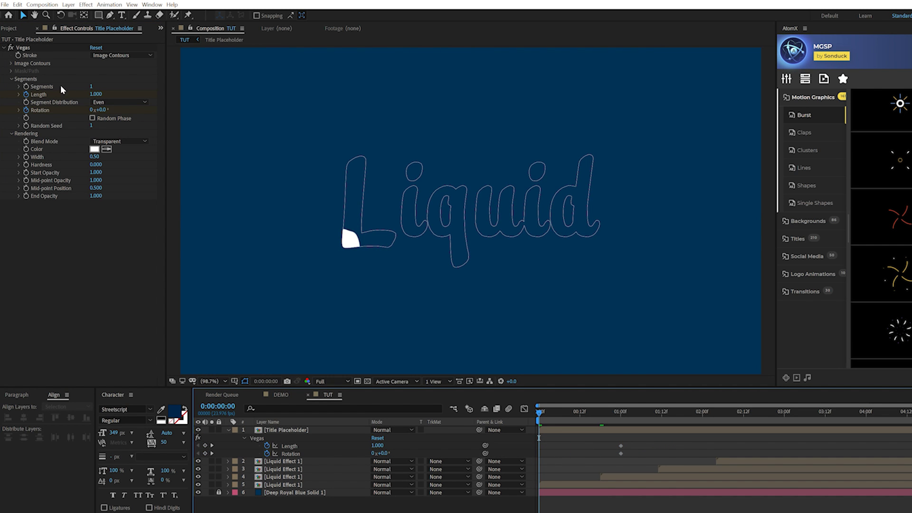
At frame 0, set the Vegas Length to 0.000 and Rotation to 0x+164.0°, and preview the outline animation
click(94, 94)
drag(97, 109, 295, 131)
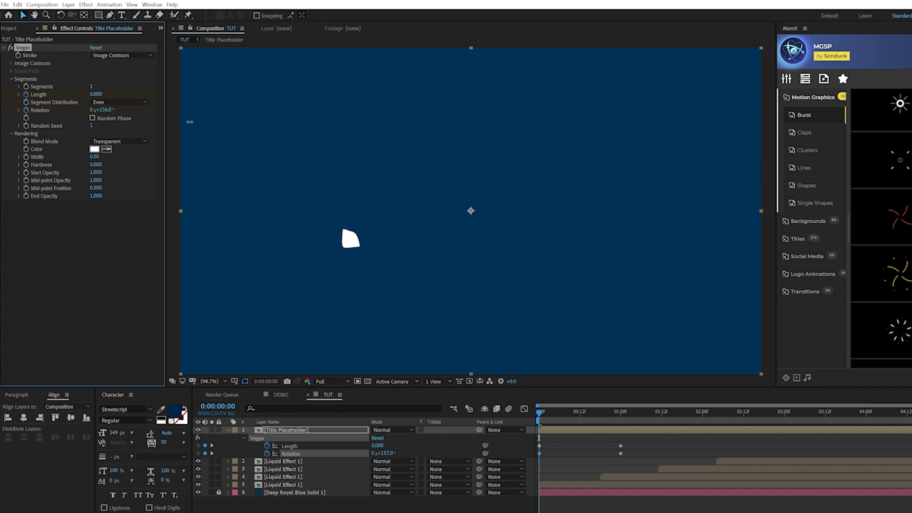
key(F2)
key(space)
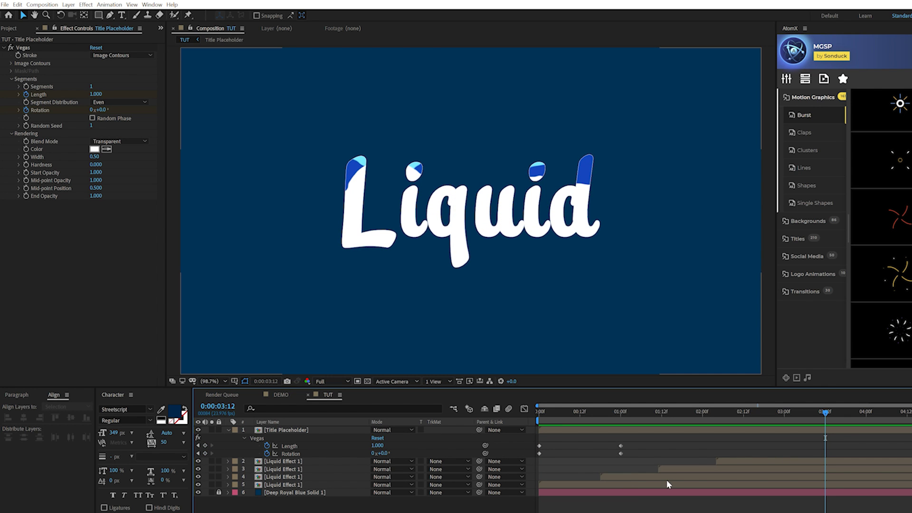
Shift all four Liquid Effect 1 layers about 15 frames forward in time and preview the animation from the start
click(720, 461)
shift+click(692, 480)
drag(692, 480, 729, 480)
key(Home)
key(space)
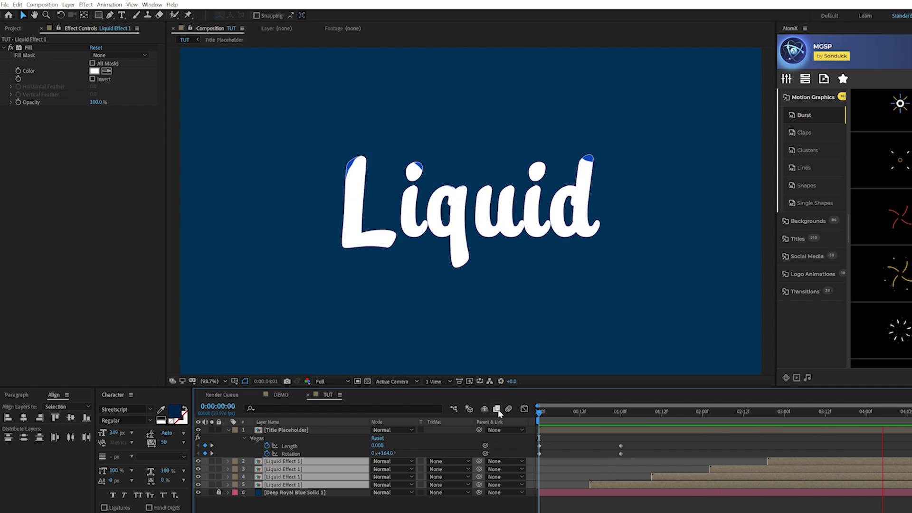
Review the title animation over time and browse the AtomX library's burst, background and cluster presets
drag(539, 412, 900, 412)
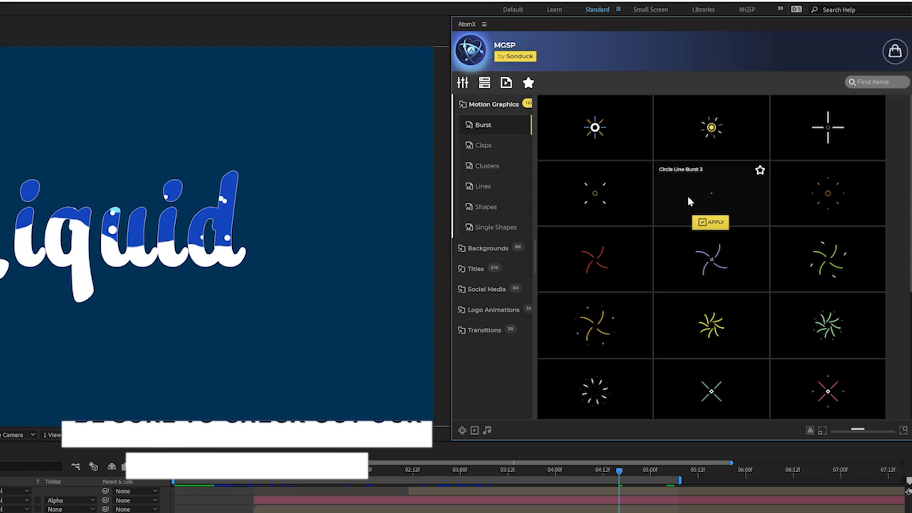
scroll(692, 205, down, 3)
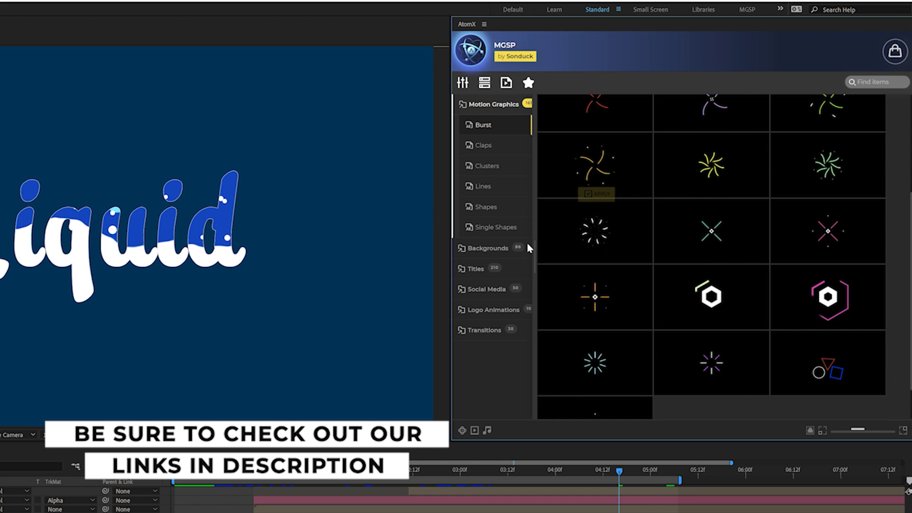
click(472, 269)
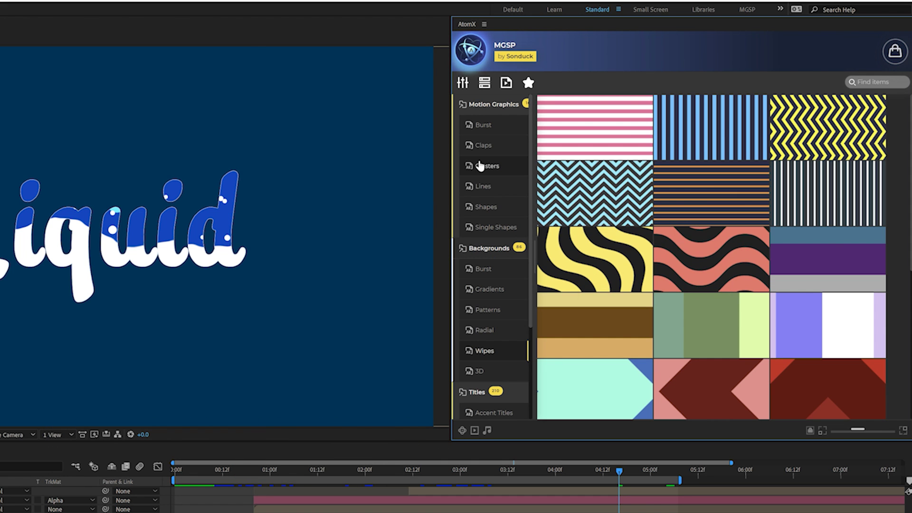
click(483, 124)
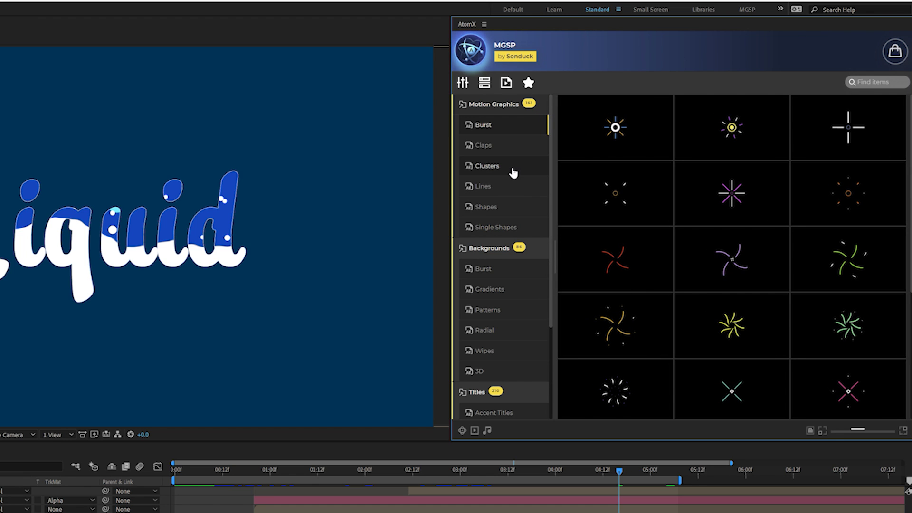
mouse_move(718, 190)
click(483, 167)
Apply a cluster preset from the AtomX library and change Color 2 of its Line Burst 3 element
mouse_move(609, 296)
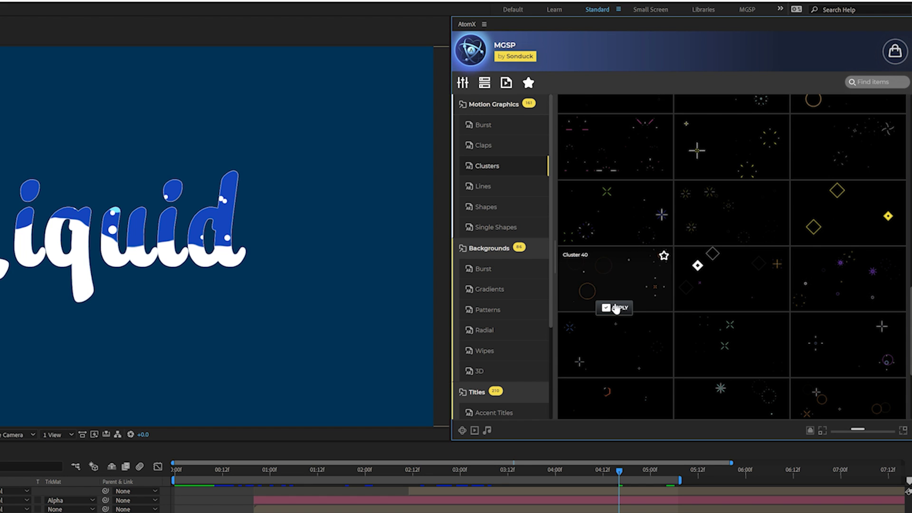
click(615, 308)
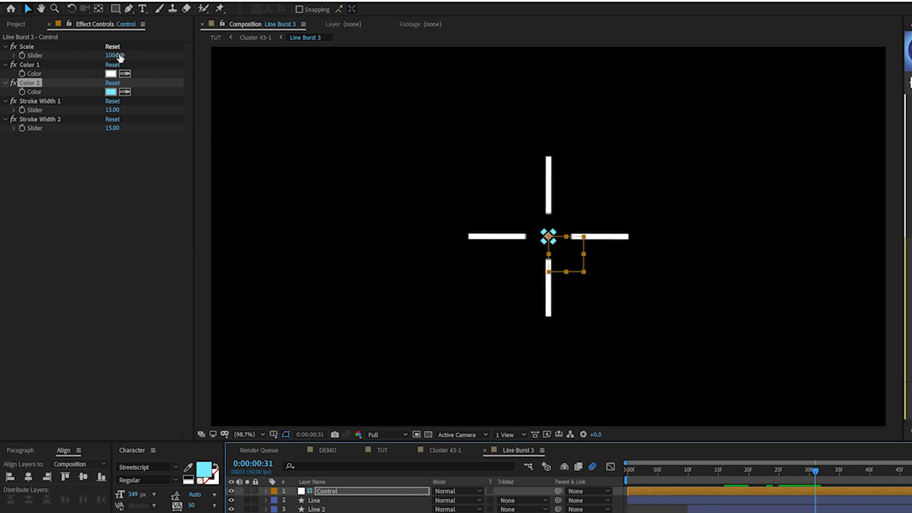
click(110, 92)
drag(442, 424, 441, 455)
click(526, 335)
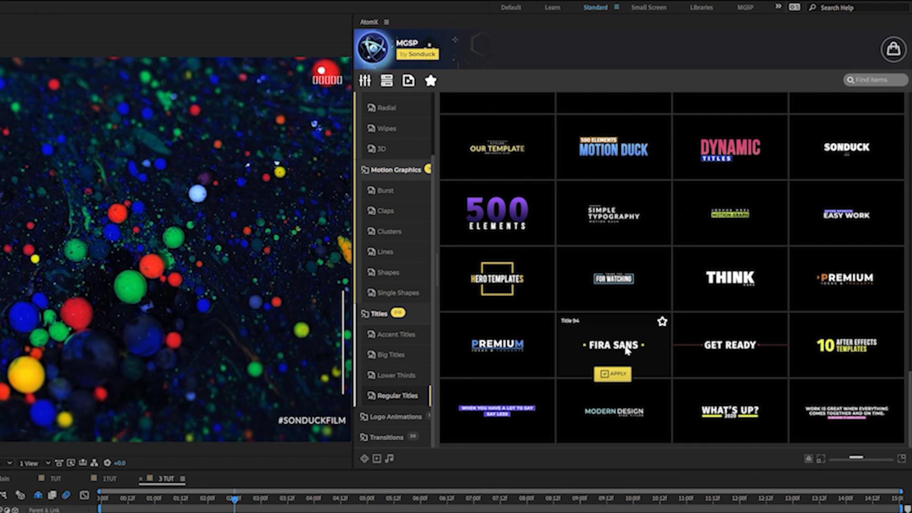
Apply the Title 94 preset to the 3 TUT composition and change its title text to TUTORIALS
click(613, 373)
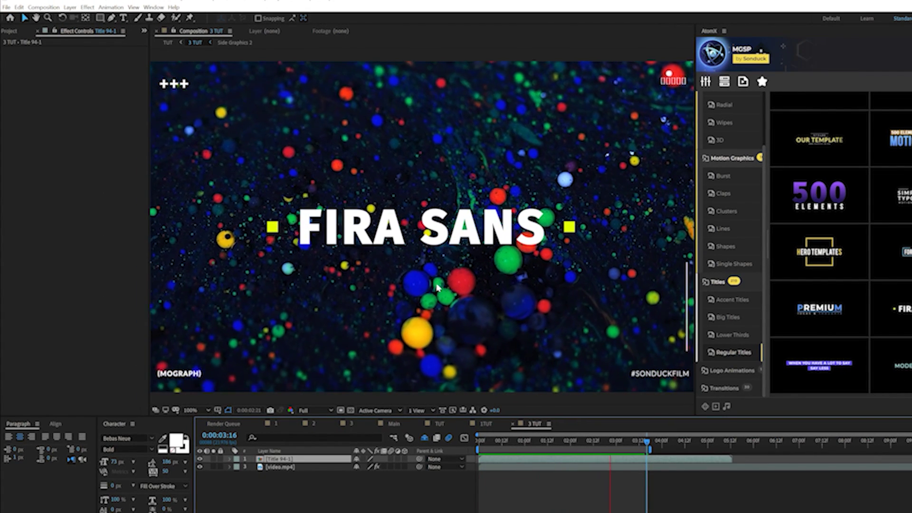
double_click(278, 458)
click(283, 467)
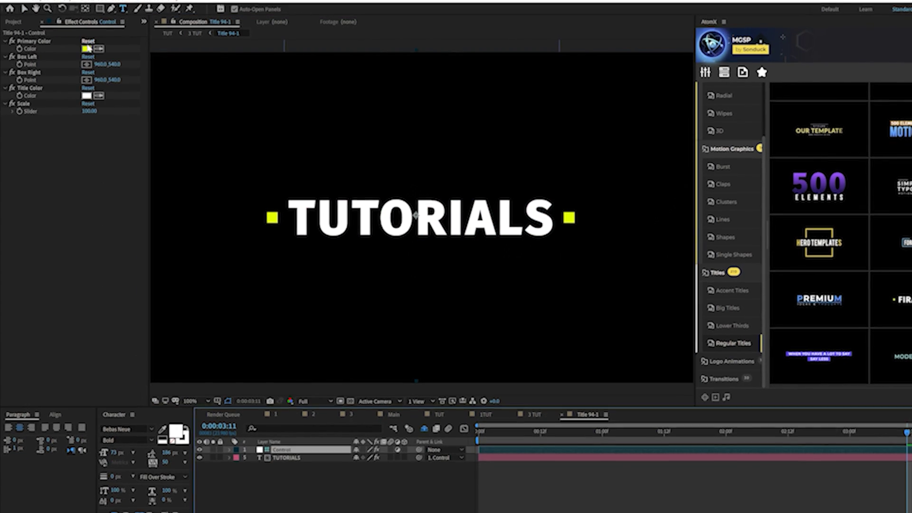
Set the title preset's Primary Color to orange and preview it in the 3 TUT composition
click(85, 104)
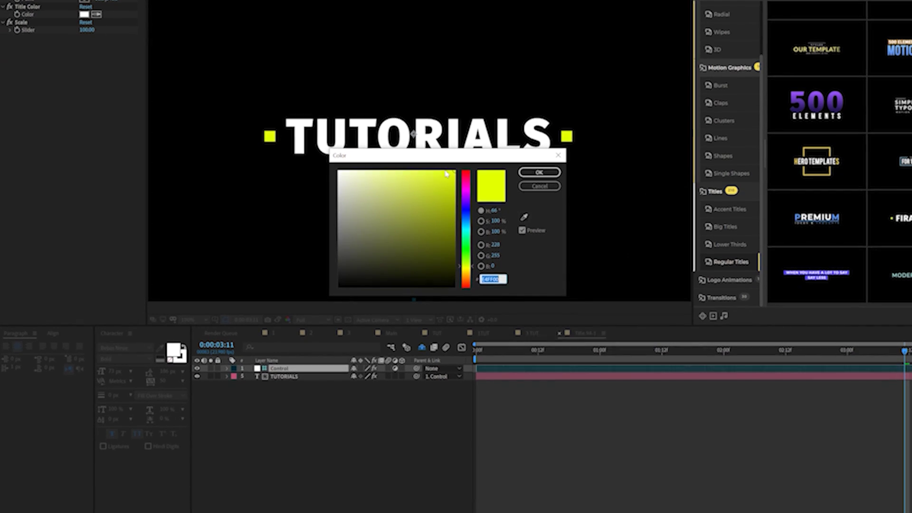
text(AFE6FF)
click(537, 172)
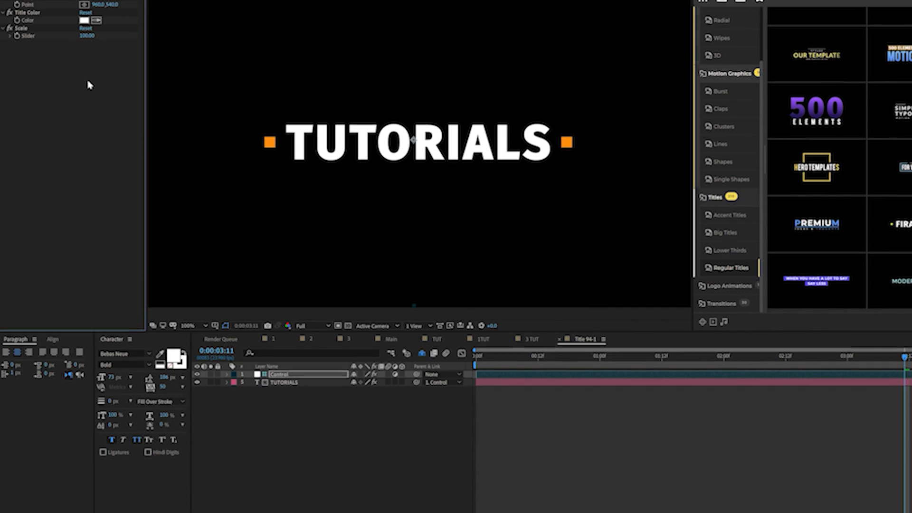
click(529, 331)
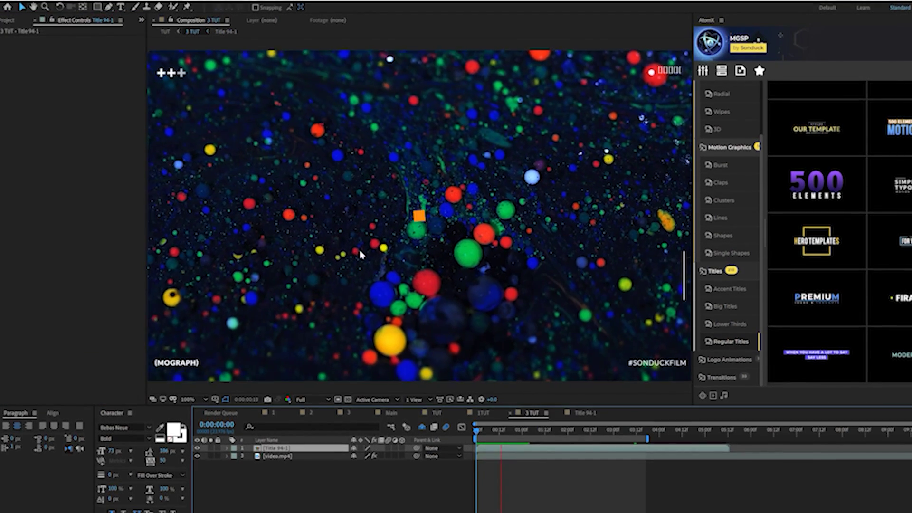
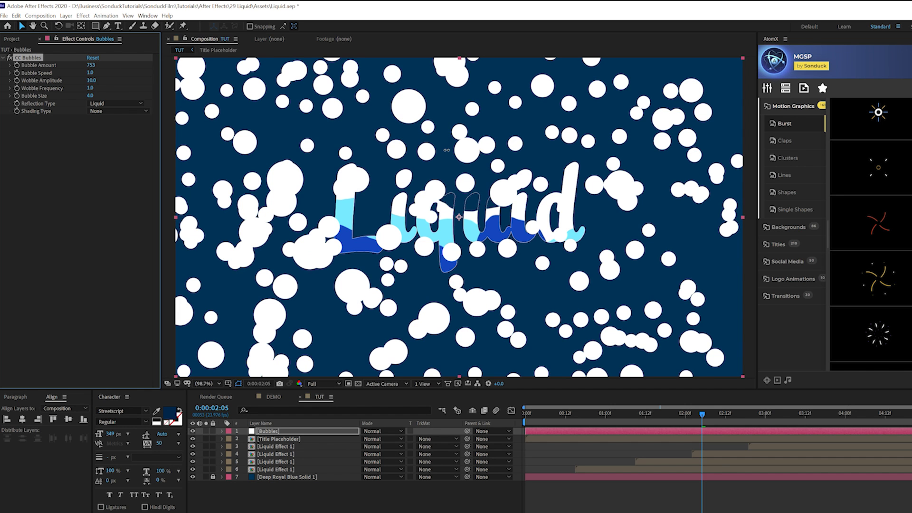
Set the CC Bubbles Bubble Amount to 850, Bubble Size to 1.0 and Wobble Amplitude to 25.0
drag(93, 66, 147, 77)
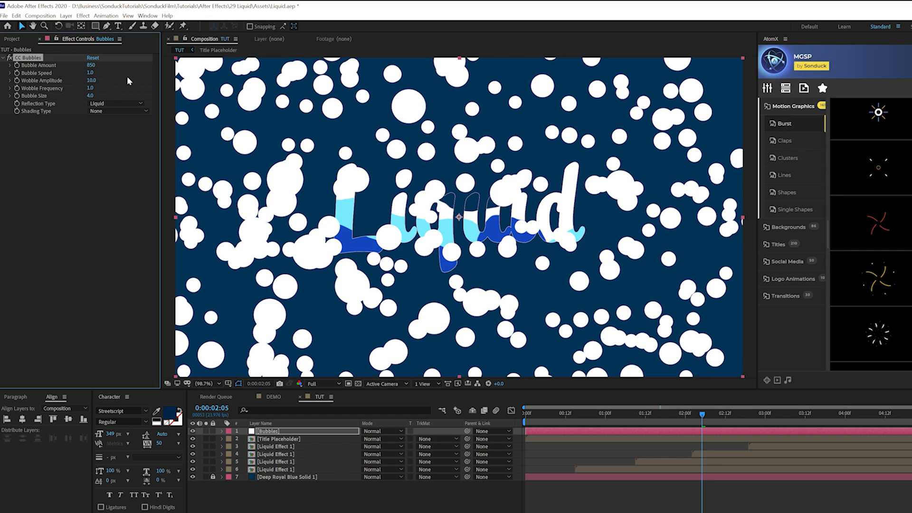
text(1)
key(Return)
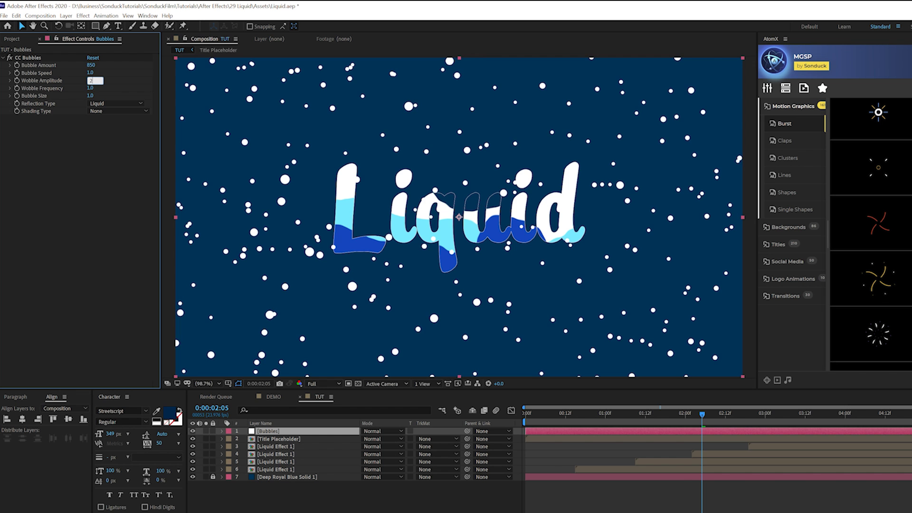
key(Return)
drag(694, 419, 659, 425)
Duplicate the Title Placeholder layer, place the copy above Bubbles, and remove its Vegas effect
click(268, 440)
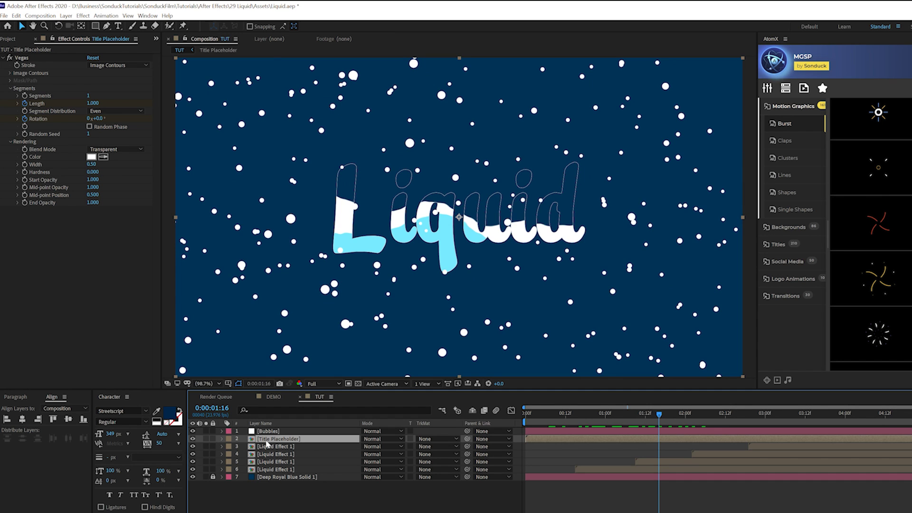
key(ctrl+d)
drag(267, 442, 267, 432)
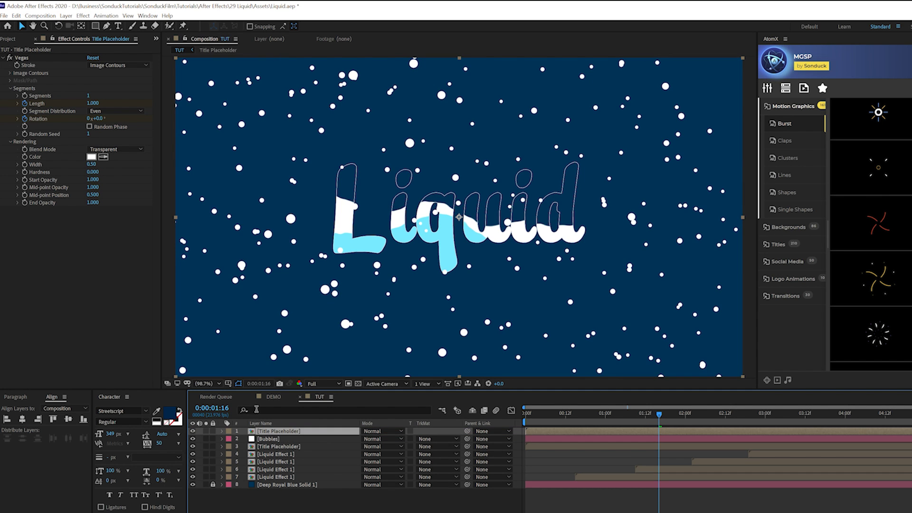
click(34, 55)
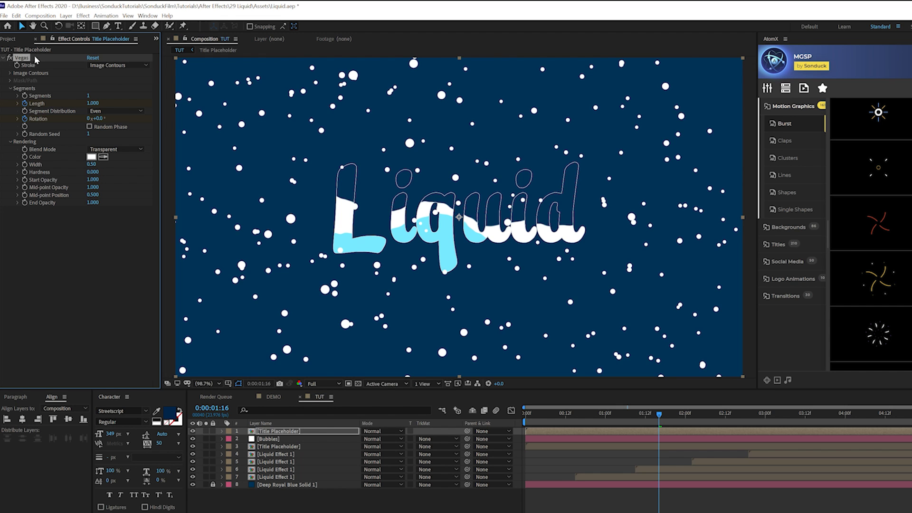
key(Delete)
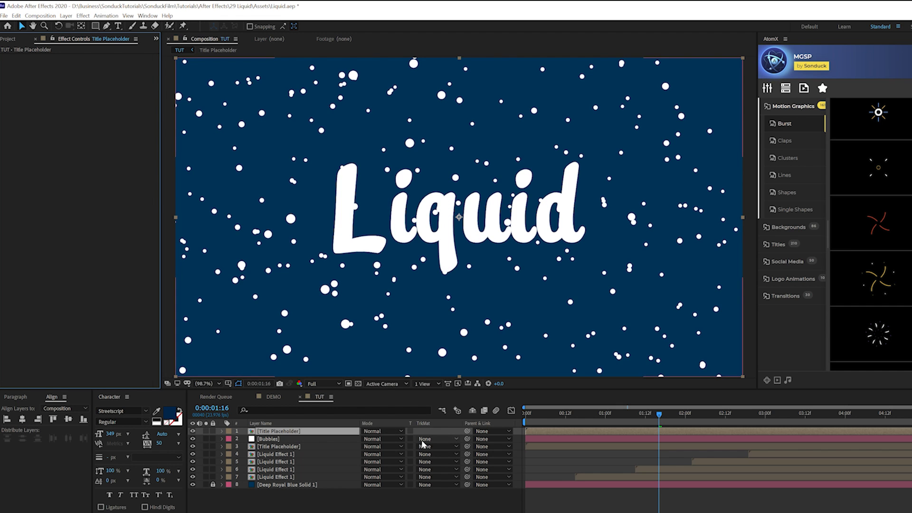
Set the Bubbles layer's track matte to Alpha Matte using the Title Placeholder copy above it
click(272, 438)
click(436, 439)
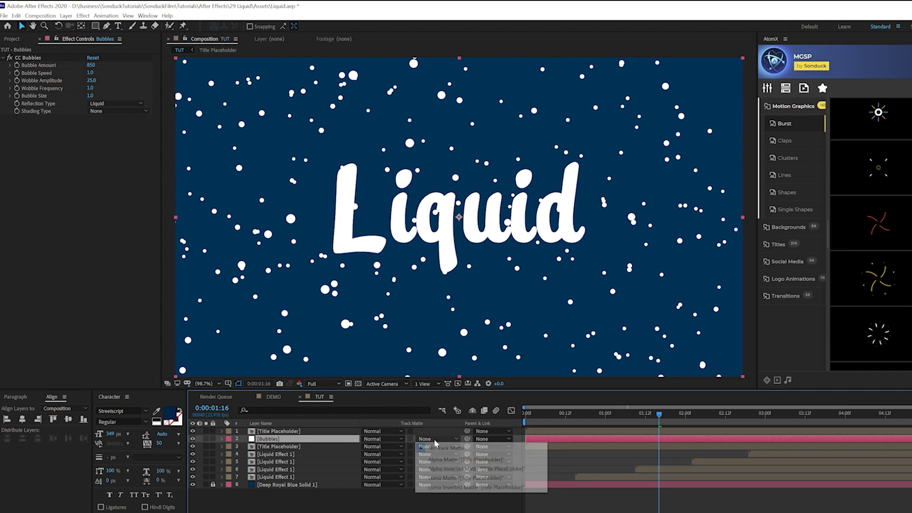
click(437, 458)
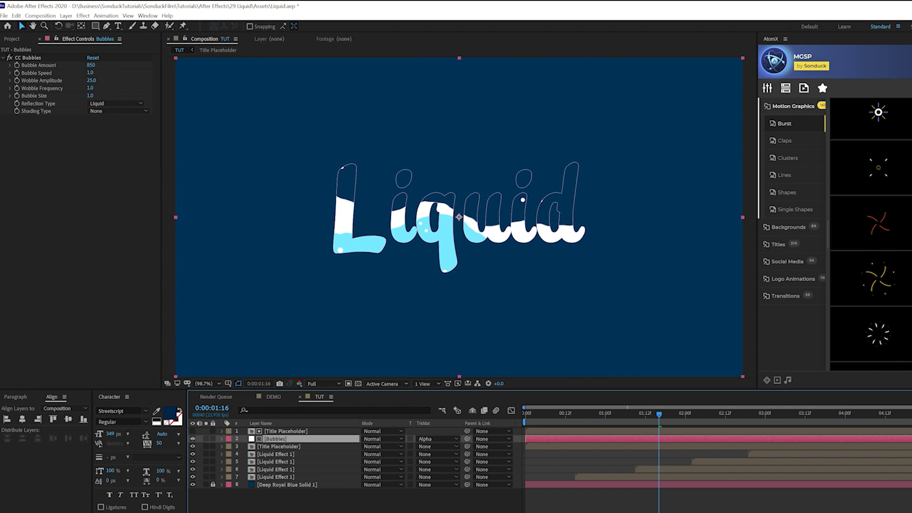
Make the top Title Placeholder matte layer start at about 0:00:01:15 and preview the animation
key(F2)
mouse_move(645, 412)
mouse_down()
mouse_move(549, 414)
mouse_move(767, 429)
mouse_move(509, 425)
mouse_move(655, 426)
mouse_up()
click(657, 430)
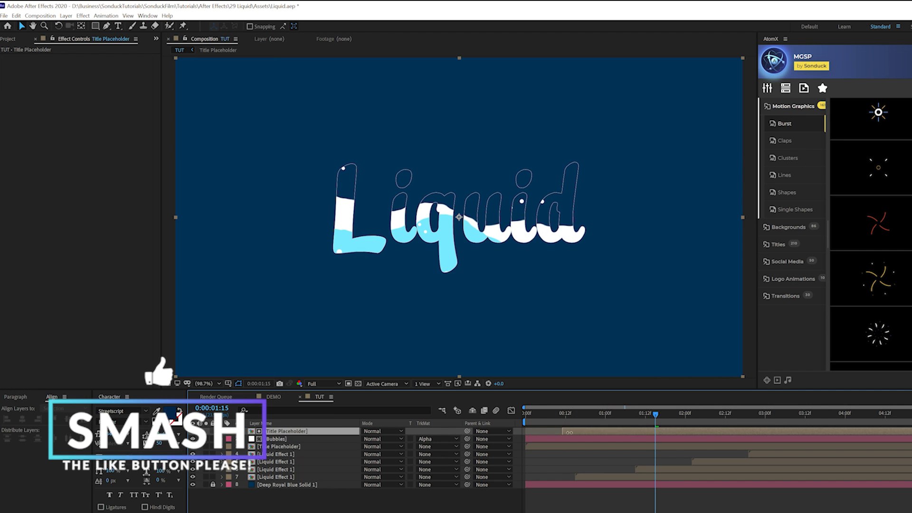
drag(655, 413, 910, 427)
key(space)
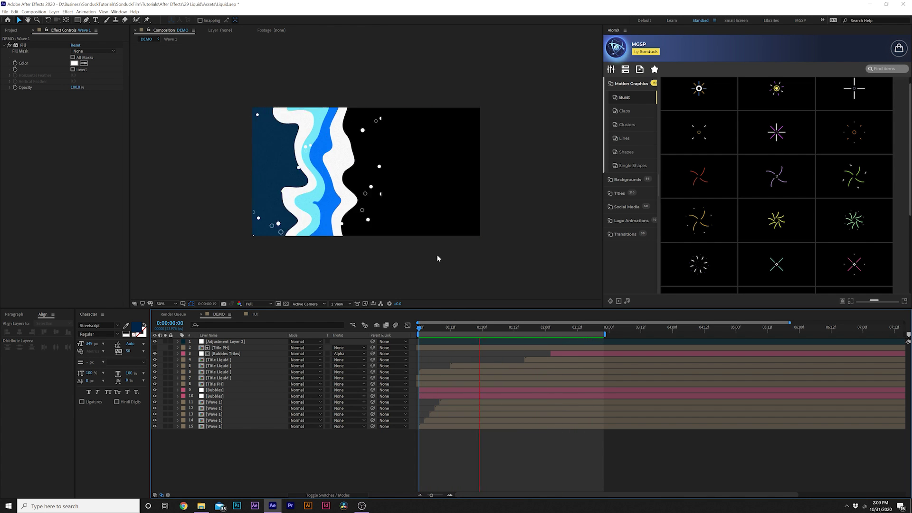
Return to the TUT composition and create a new composition 2859 px wide and 1080 px high
key(space)
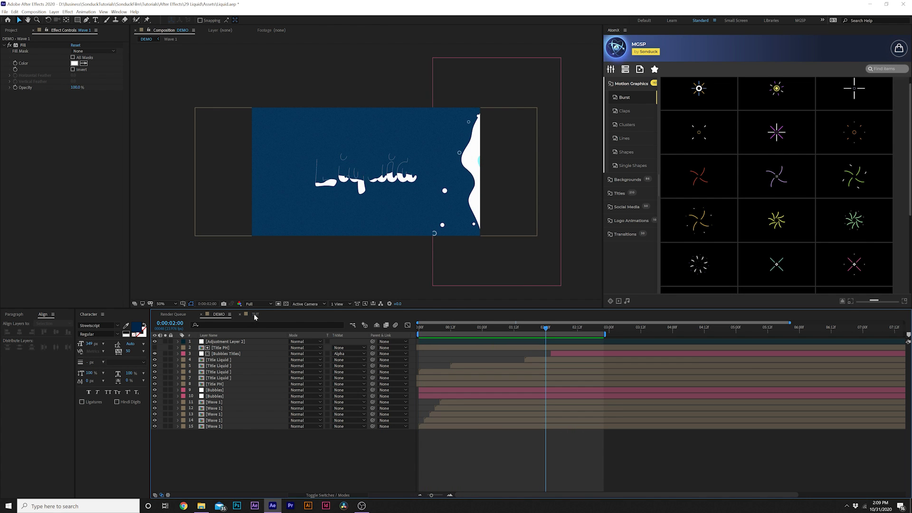
click(255, 315)
click(17, 30)
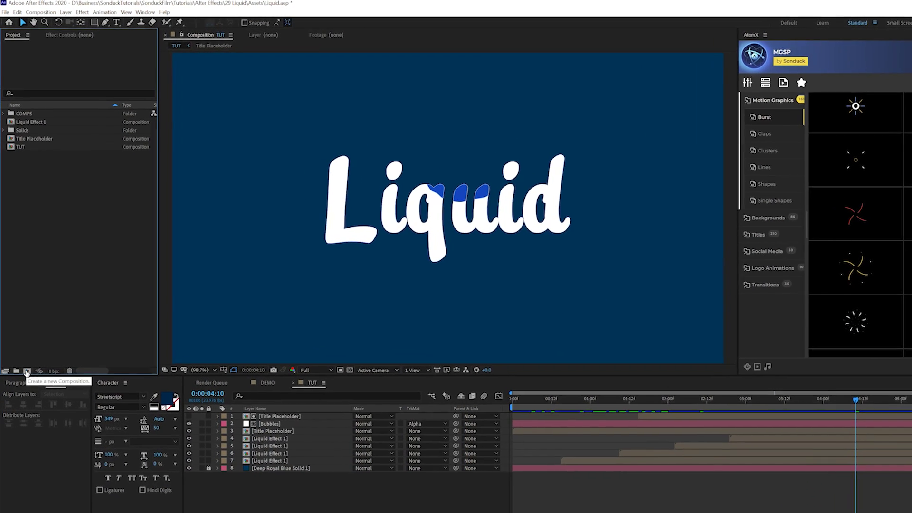
click(27, 371)
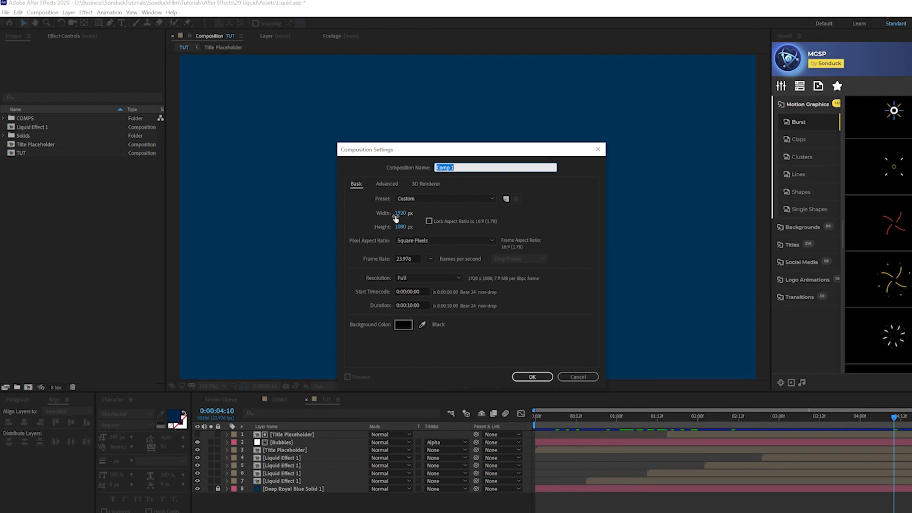
click(395, 216)
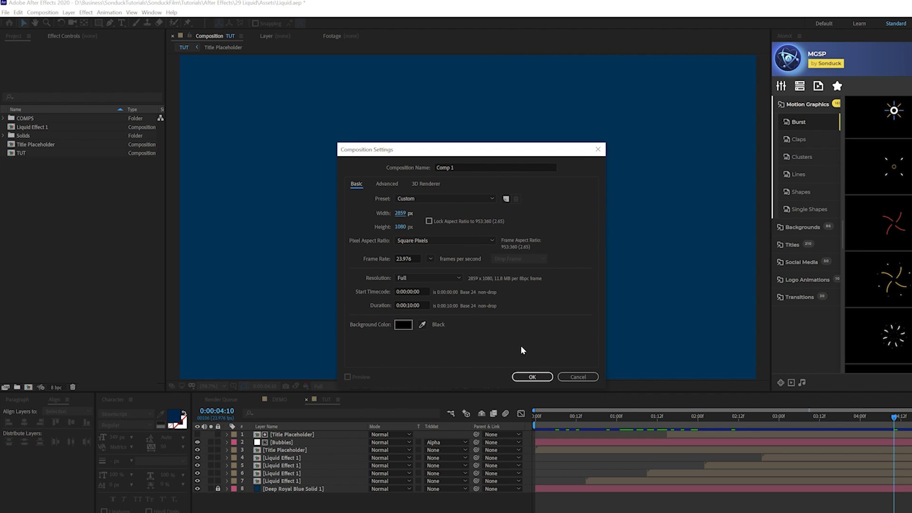
click(532, 377)
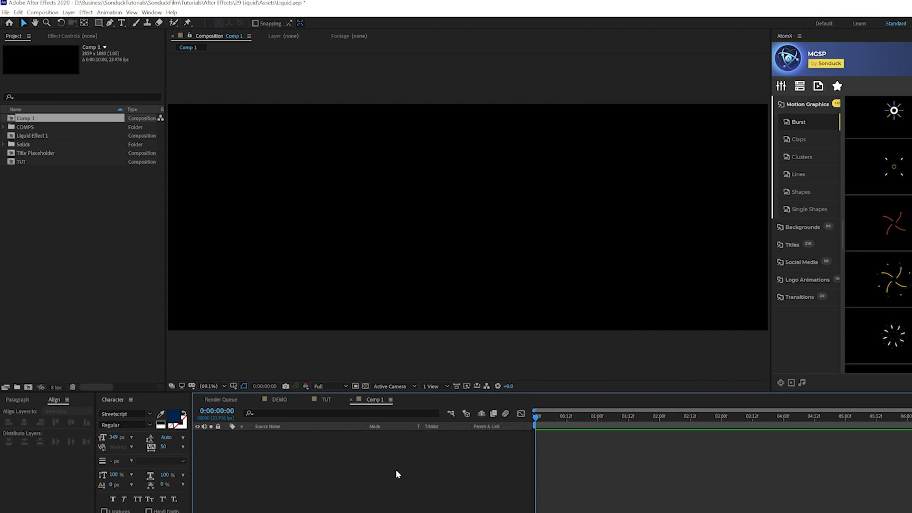
Draw a white rectangle shape centered on the new composition and extending slightly past its frame edges
key(comma)
drag(96, 25, 133, 30)
drag(250, 126, 697, 312)
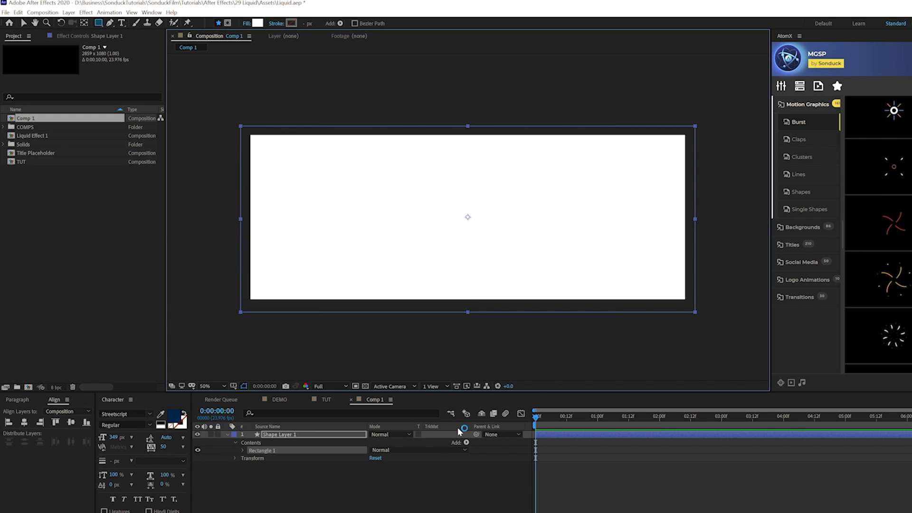
Keyframe the rectangle's Position to slide in from outside the frame's left edge to the center over about 1:06
key(p)
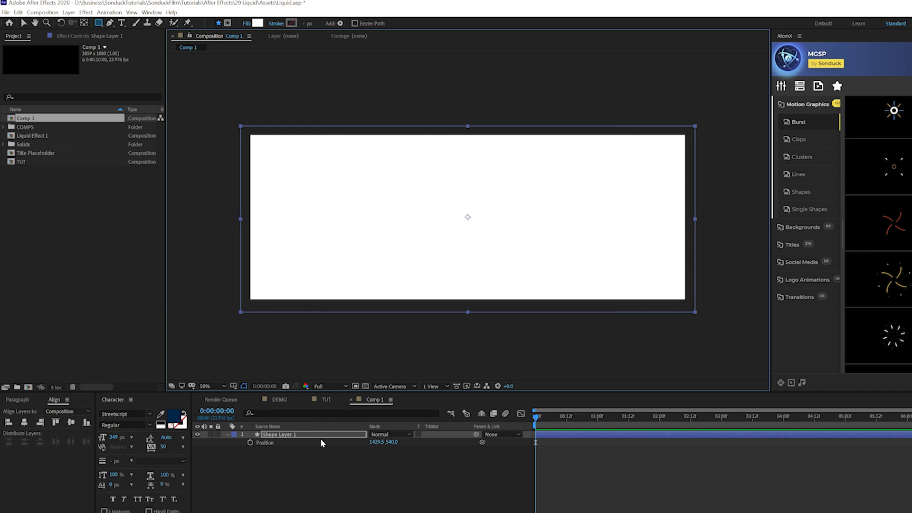
click(249, 442)
drag(535, 441, 608, 446)
drag(376, 442, 230, 428)
drag(531, 421, 600, 420)
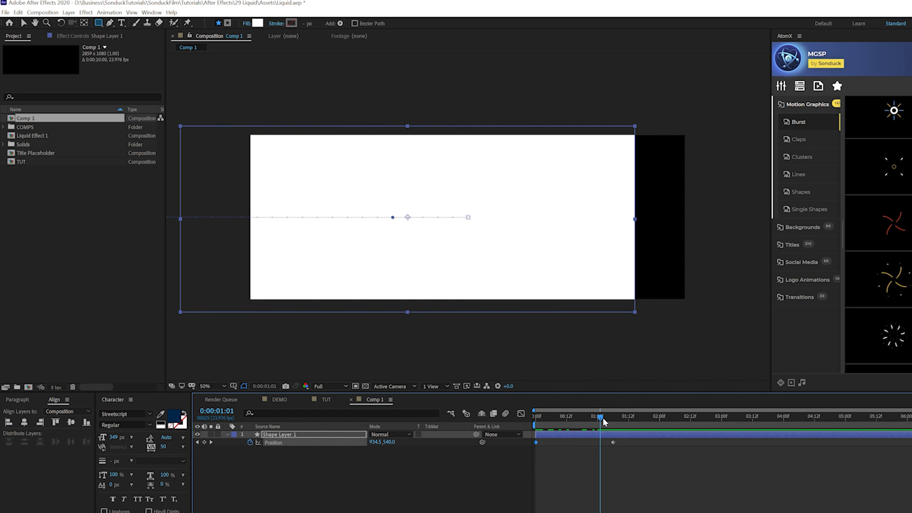
Apply the Turbulent Displace effect to Shape Layer 1
click(283, 435)
click(84, 13)
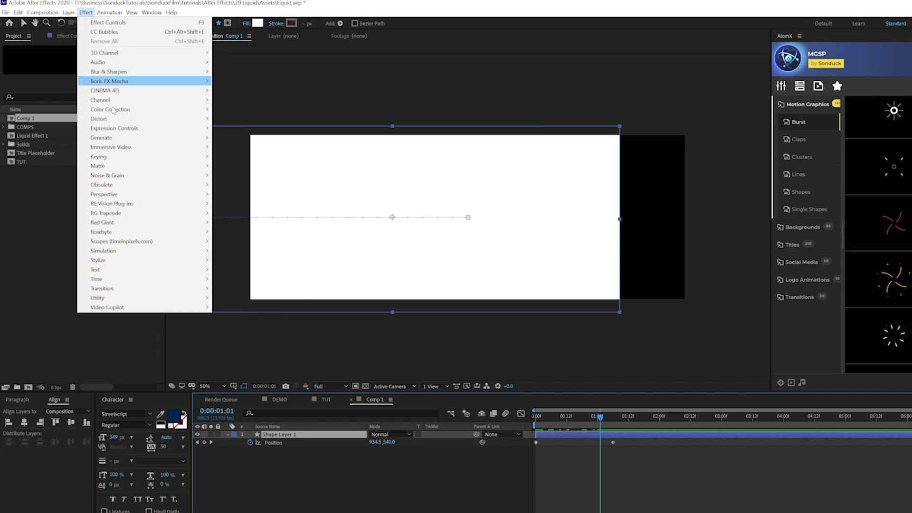
mouse_move(116, 119)
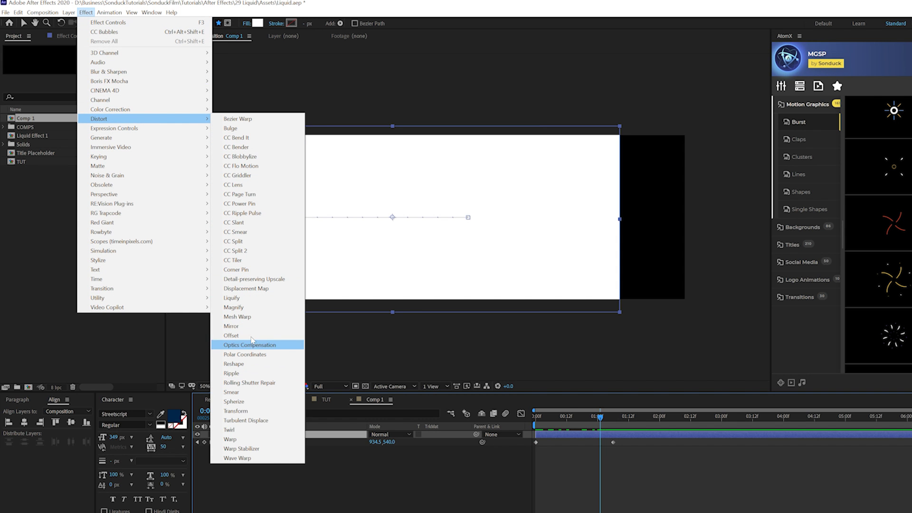
click(246, 421)
Set the Turbulent Displace Displacement to Twist and its Amount to 150
click(108, 63)
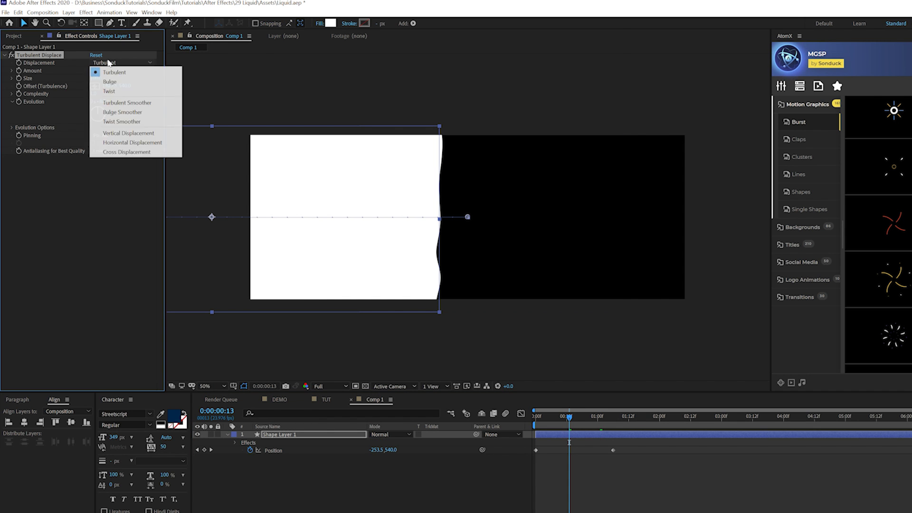
click(105, 93)
click(96, 70)
text(150)
key(Return)
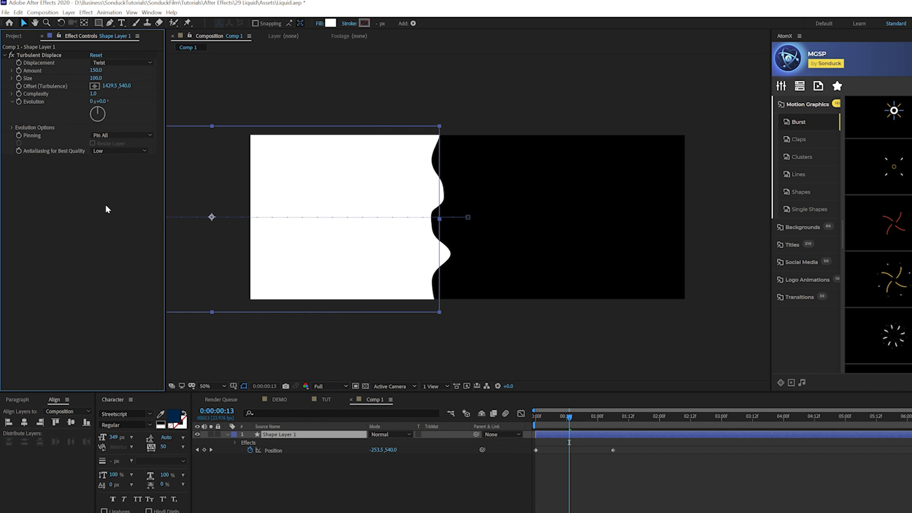
Rename Comp 1 to Wave and place it in the TUT composition directly above the Deep Royal Blue Solid 1 layer
mouse_move(554, 415)
mouse_down()
mouse_move(592, 424)
mouse_move(612, 417)
mouse_up()
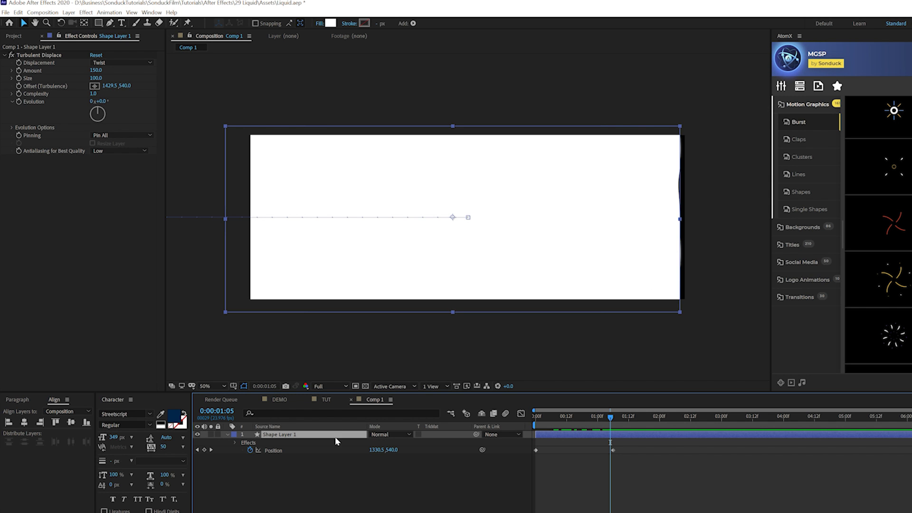
key(F2)
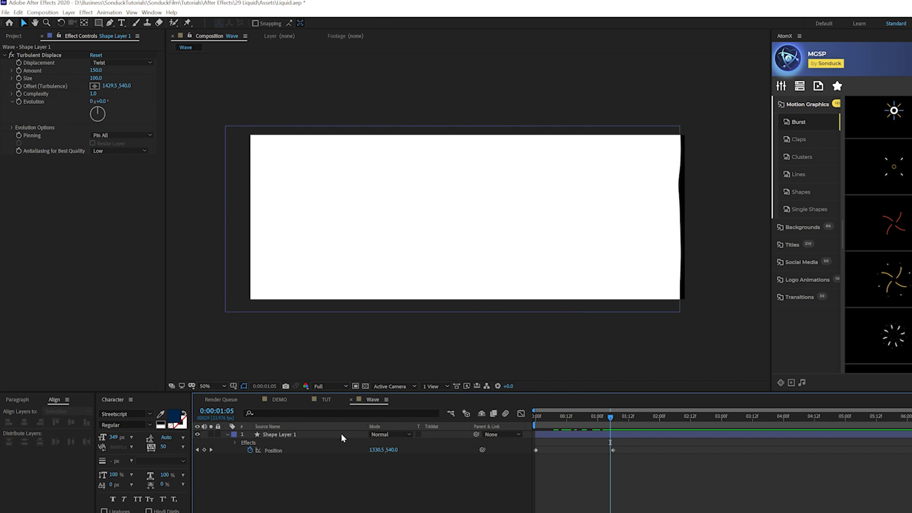
click(327, 399)
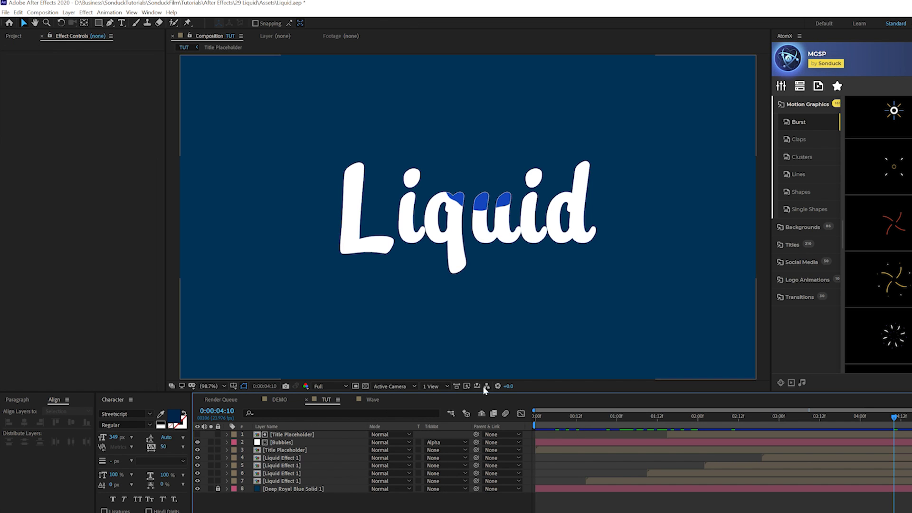
click(14, 36)
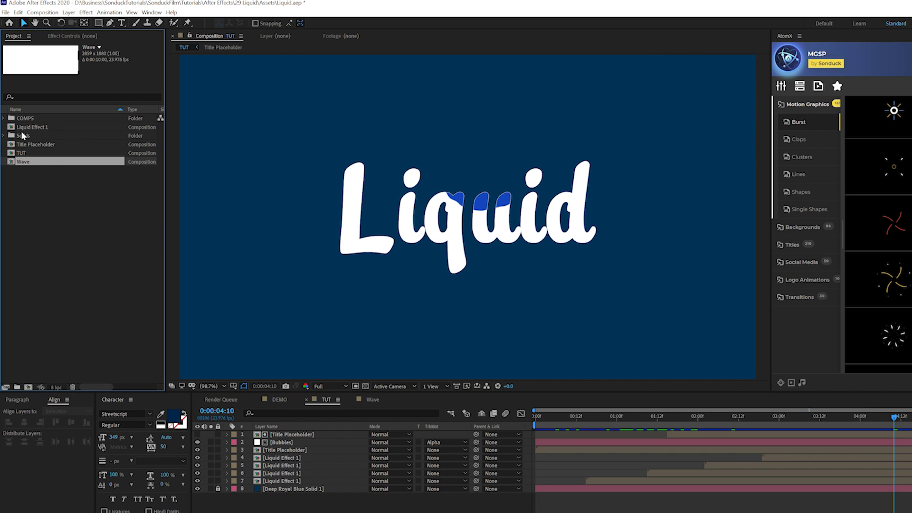
drag(114, 345, 295, 492)
drag(586, 419, 578, 419)
Apply the Fill effect to the Wave layer and set its color to white (FFFFFF)
click(270, 489)
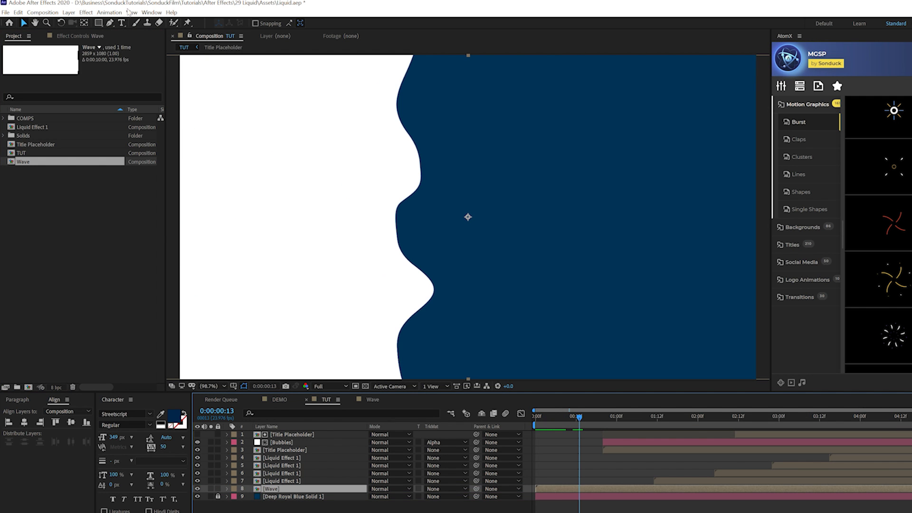
click(85, 12)
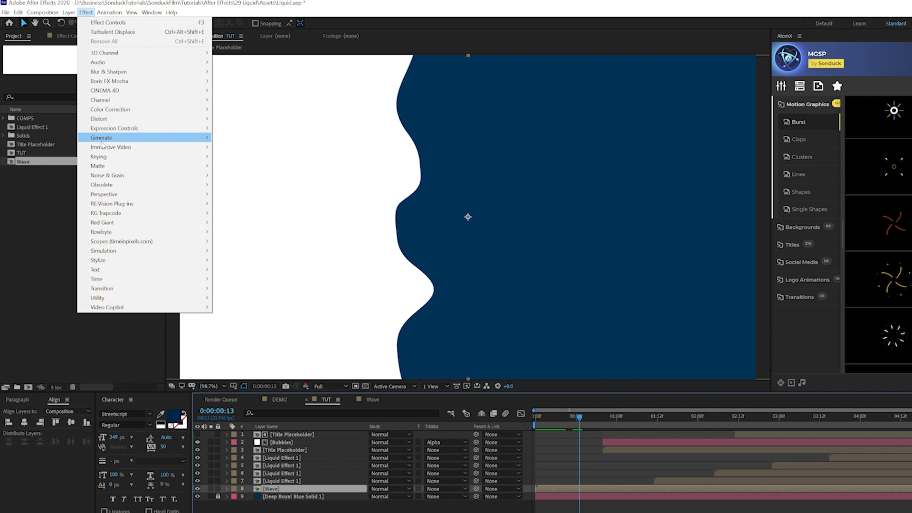
mouse_move(142, 138)
click(233, 279)
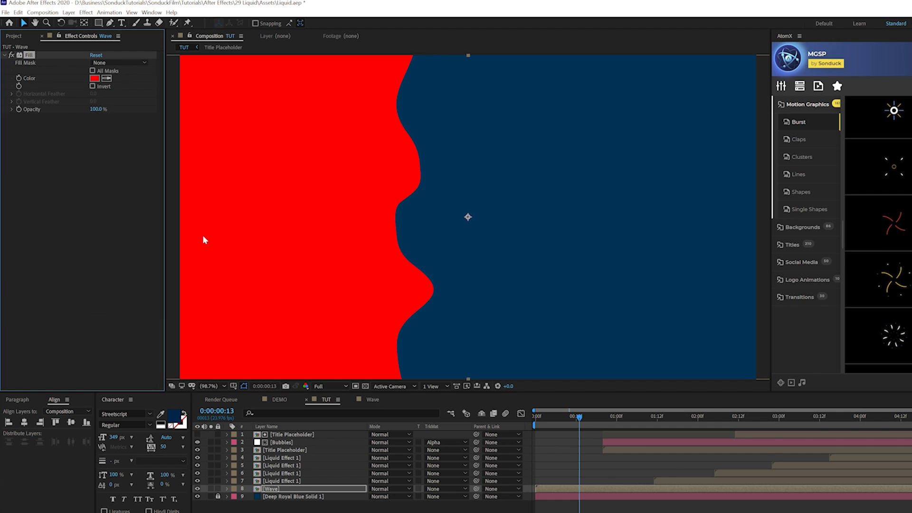
click(94, 78)
drag(266, 313, 211, 266)
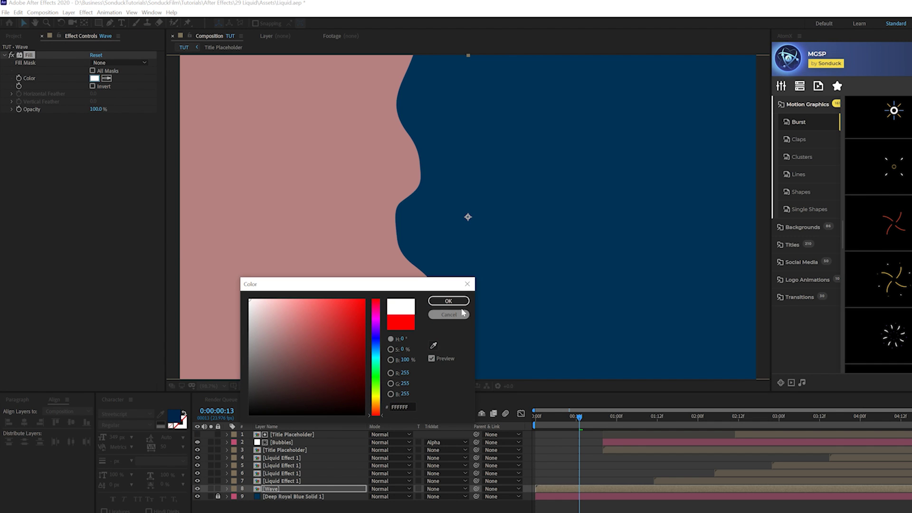
click(449, 301)
Duplicate the white Wave layer, offset the copy's start by about one frame, and set its Fill color to light blue
key(ctrl+d)
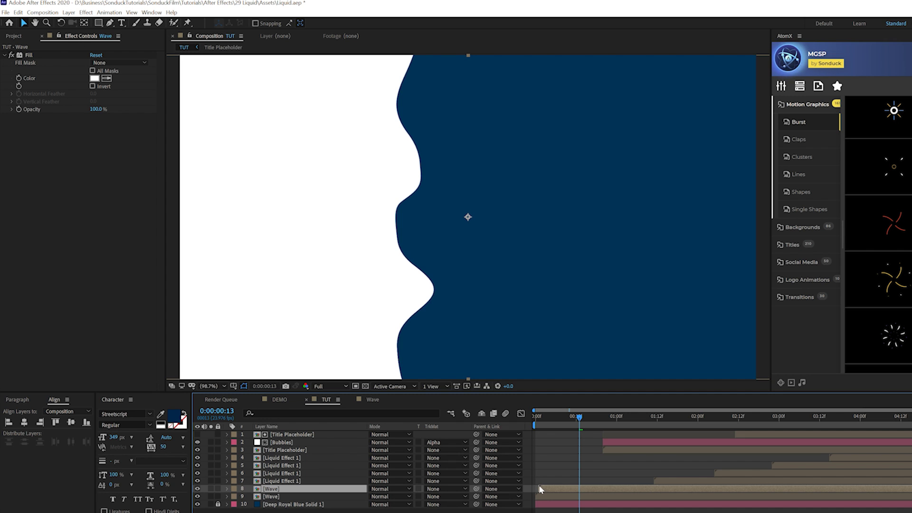
click(94, 79)
drag(376, 304, 375, 346)
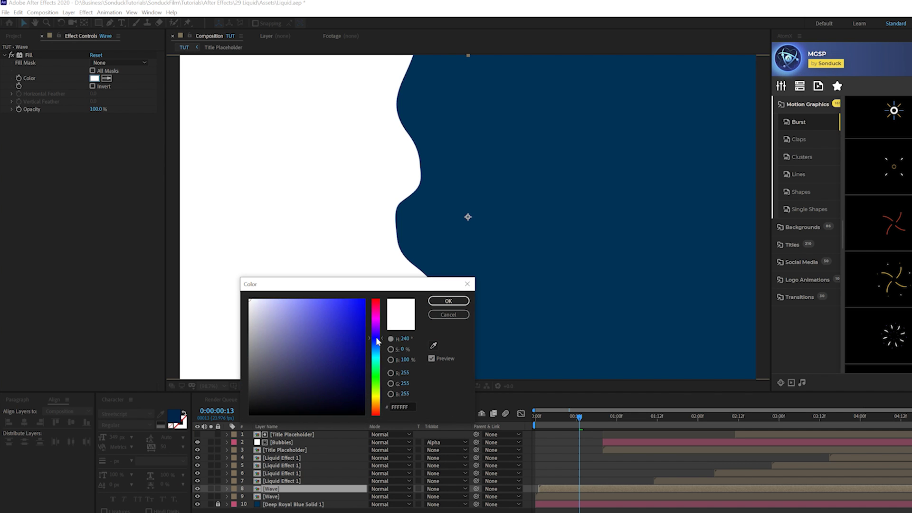
drag(303, 332, 307, 287)
click(444, 304)
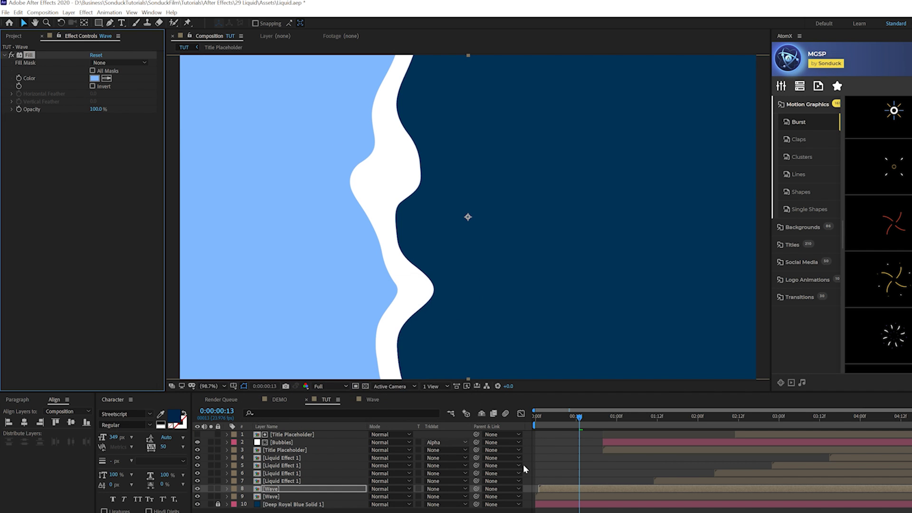
Duplicate the light blue Wave layer, delay the copy by about one frame, and set its Fill color to dark blue 1355A7
click(549, 487)
key(ctrl+d)
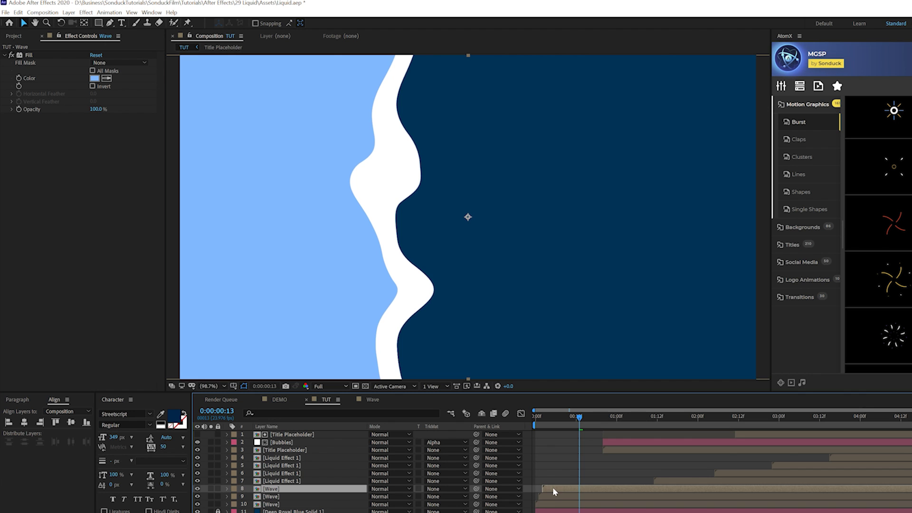
click(94, 79)
click(368, 332)
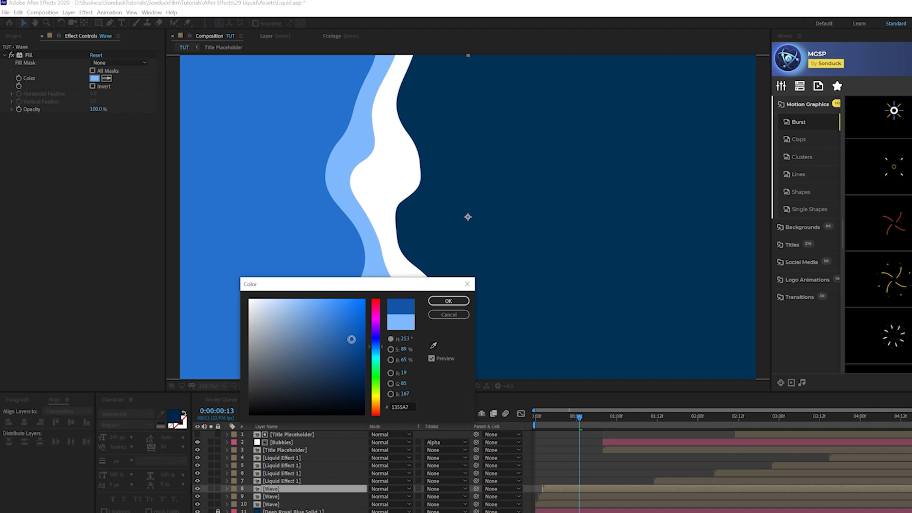
click(444, 304)
Duplicate the dark blue Wave layer, delay the copy by about one frame, and set its Fill color to white (FFFFFF)
click(554, 487)
key(ctrl+d)
click(94, 79)
click(250, 300)
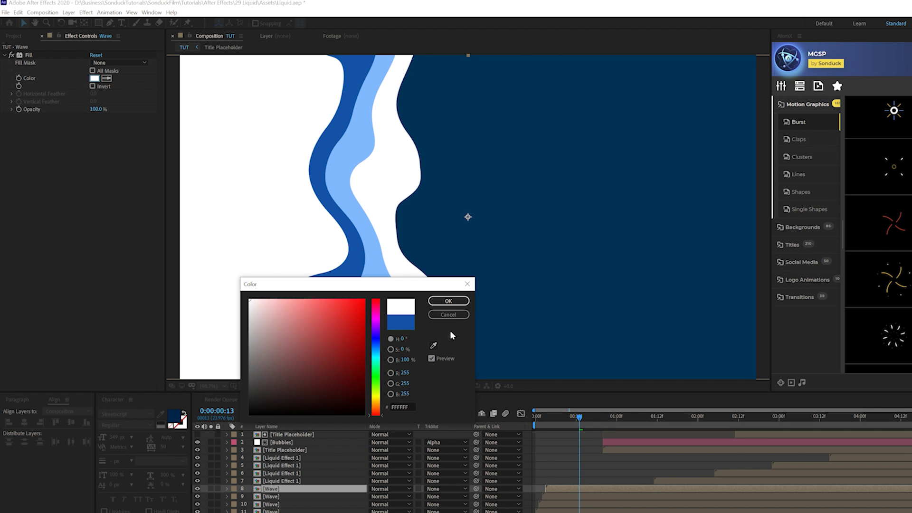
click(448, 301)
Add another Wave copy on top, delayed by about one frame, and sample the navy background color for its Fill
click(563, 487)
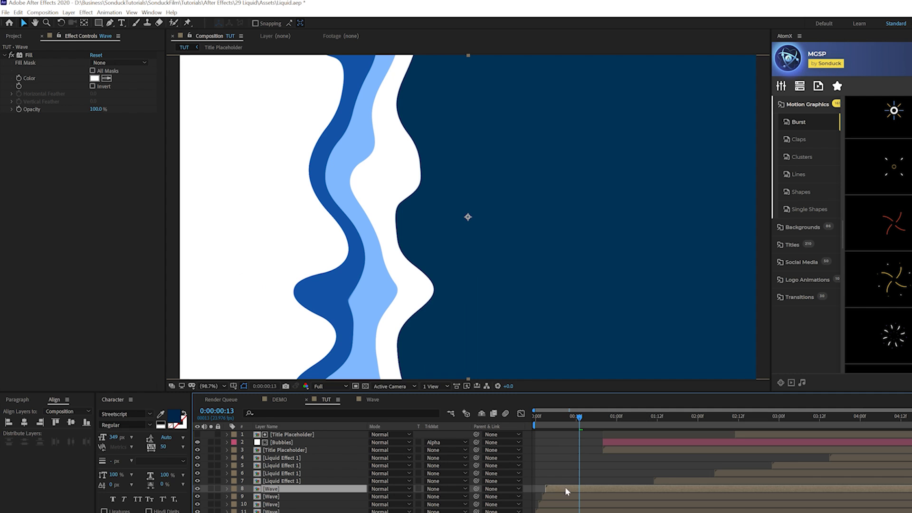
click(106, 78)
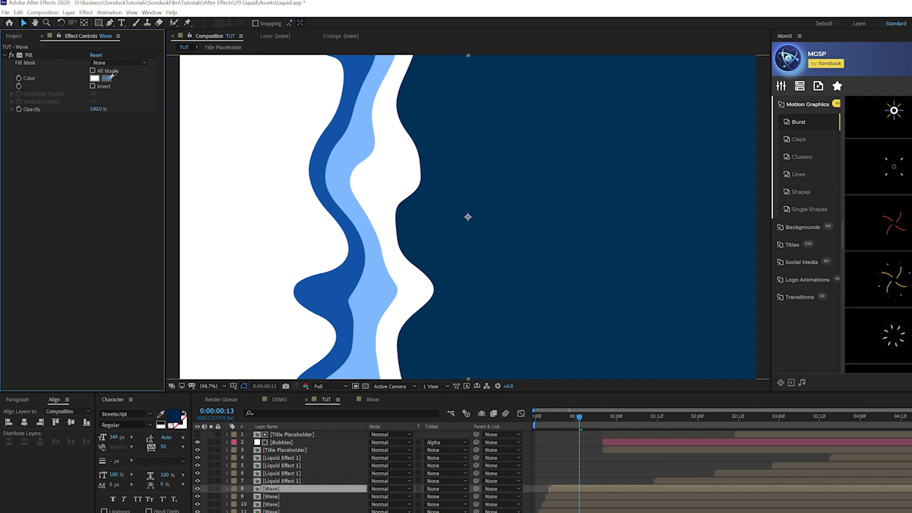
click(523, 175)
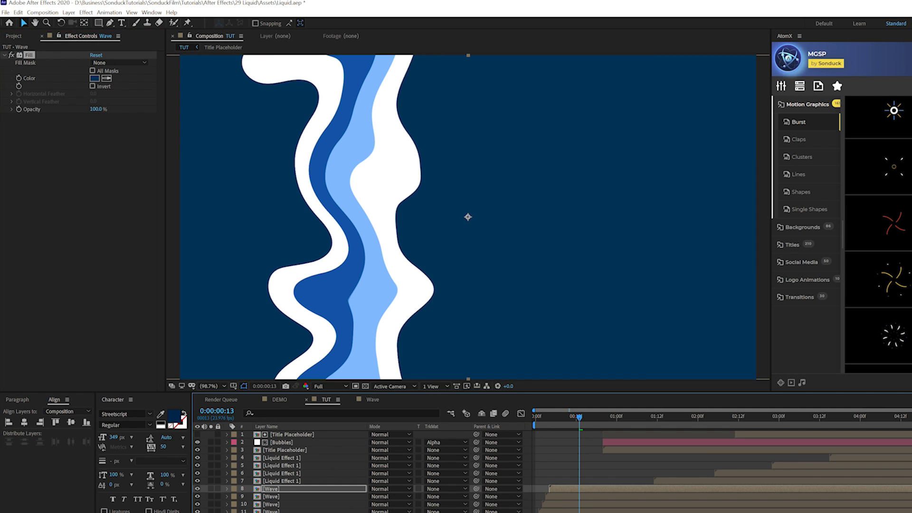
Deselect the layers and preview the layered wave transition in the TUT composition
key(F2)
mouse_move(548, 418)
mouse_down()
mouse_move(512, 418)
mouse_move(765, 436)
mouse_up()
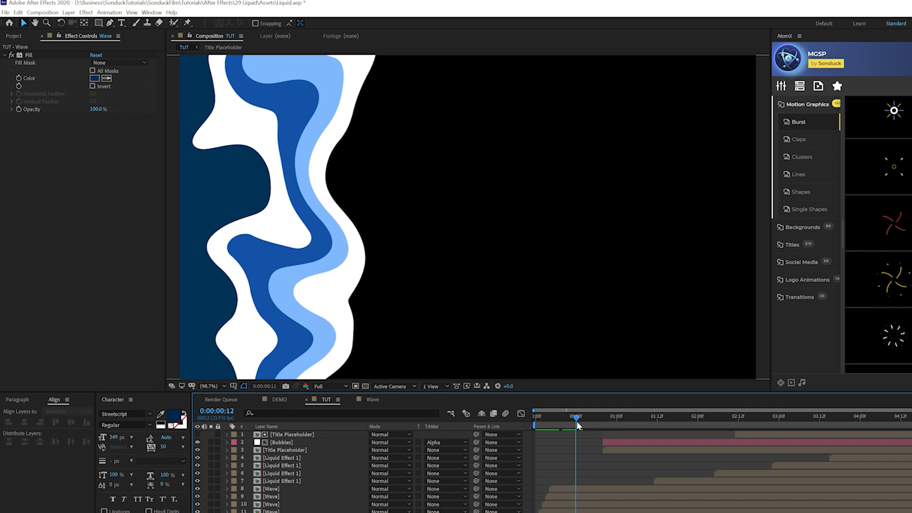
key(space)
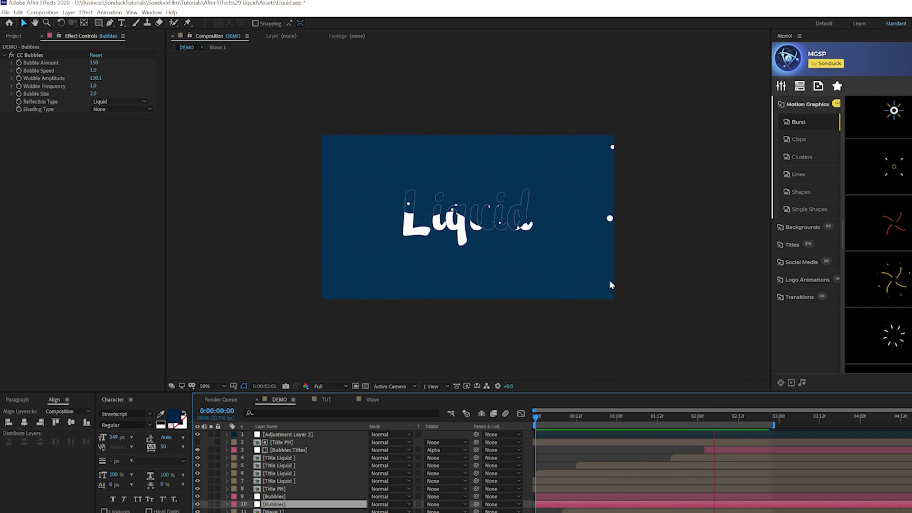
Scrub through the DEMO composition's transition and reveal the Bubbles layer's Position to examine its motion
drag(585, 420, 631, 425)
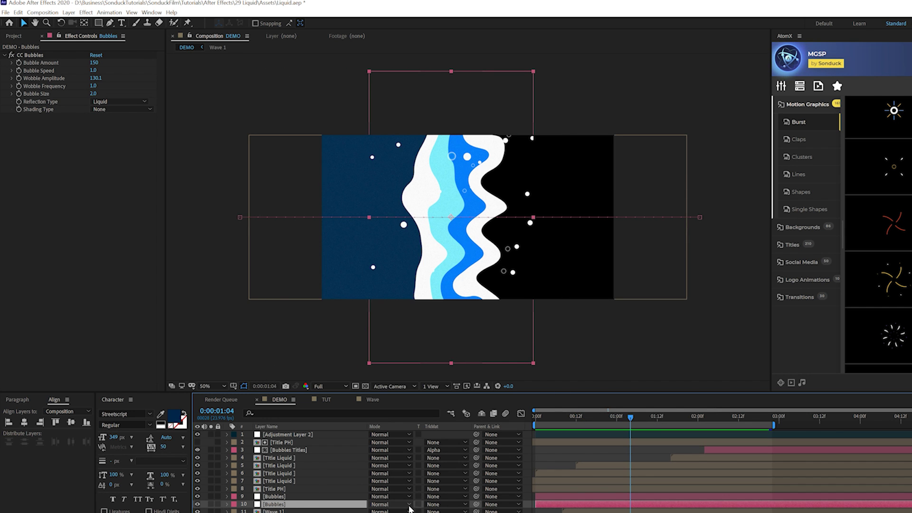
key(p)
drag(568, 415, 714, 439)
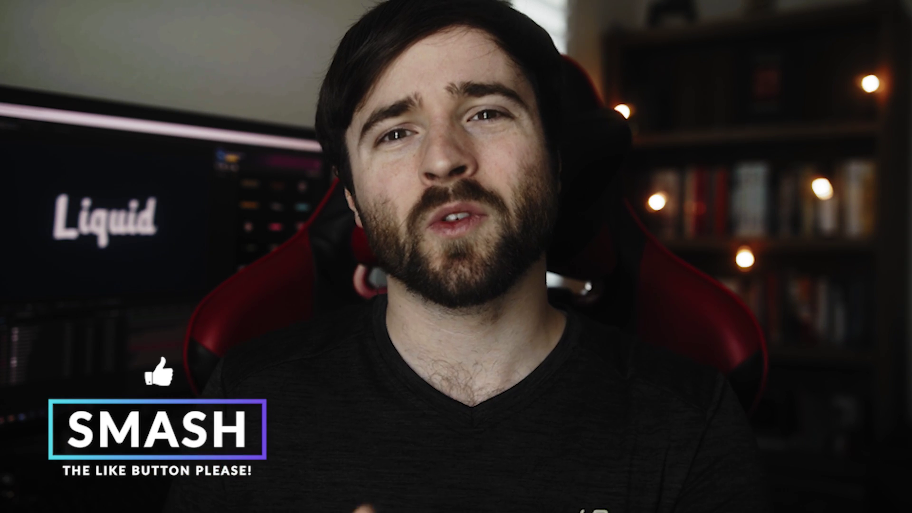